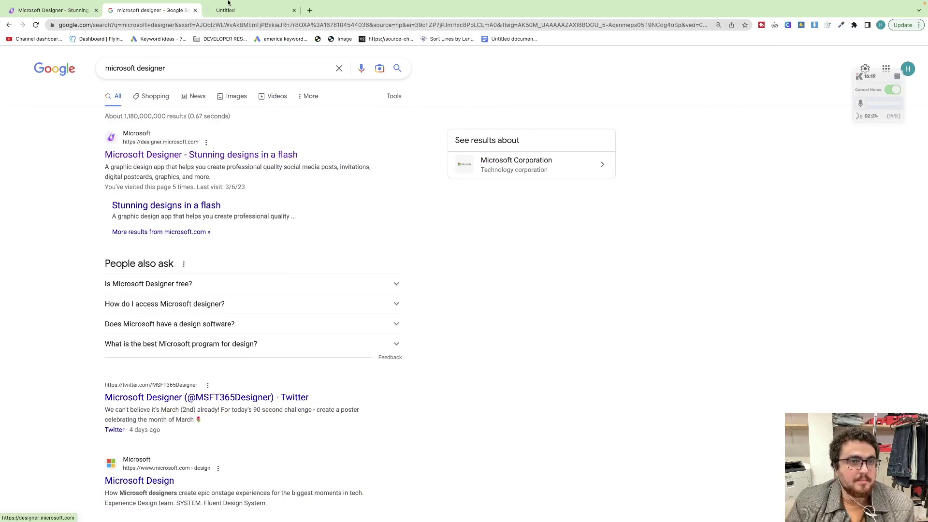
- Refine the Google search to 'microsoft designer waiting list' and open the Microsoft Designer result
left_click_drag(246, 35, 154, 33)
left_click(261, 11)
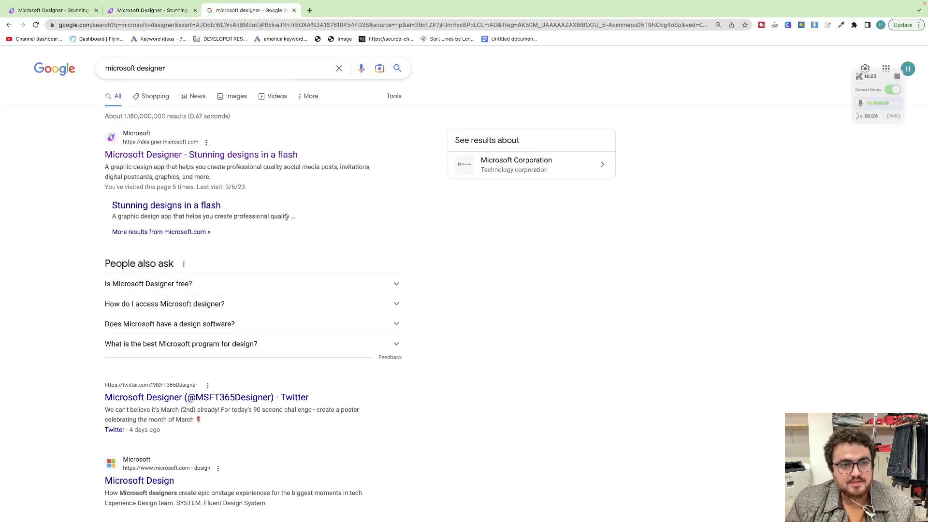
left_click(218, 74)
type("waiting list")
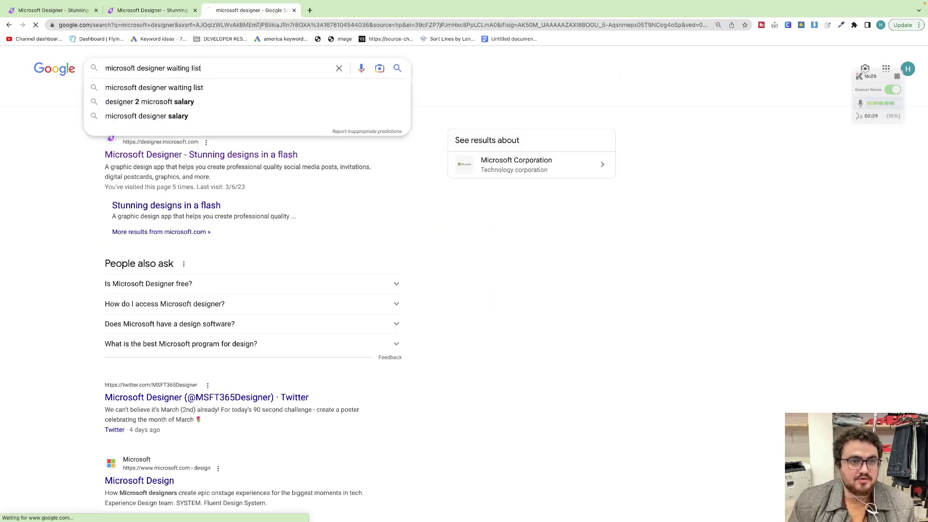
key("Return")
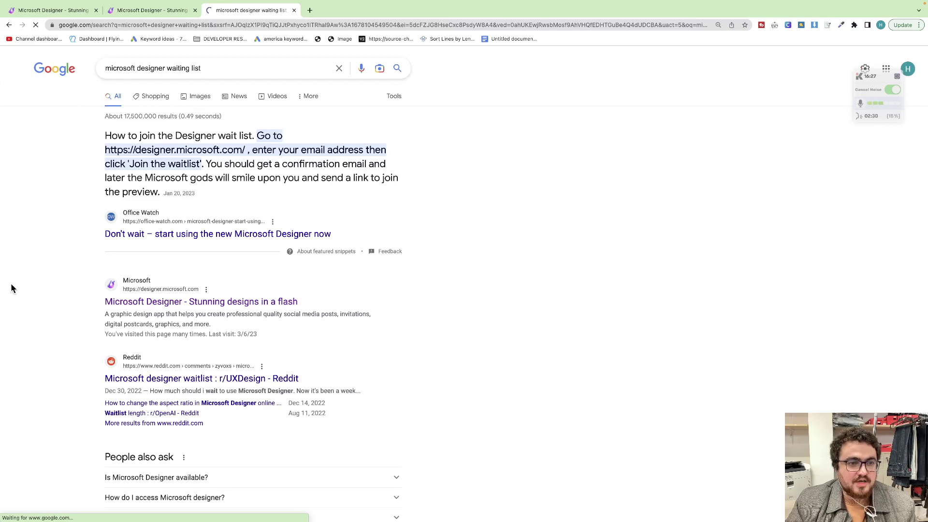
scroll(12, 288, "down", 1)
left_click(148, 279, "super")
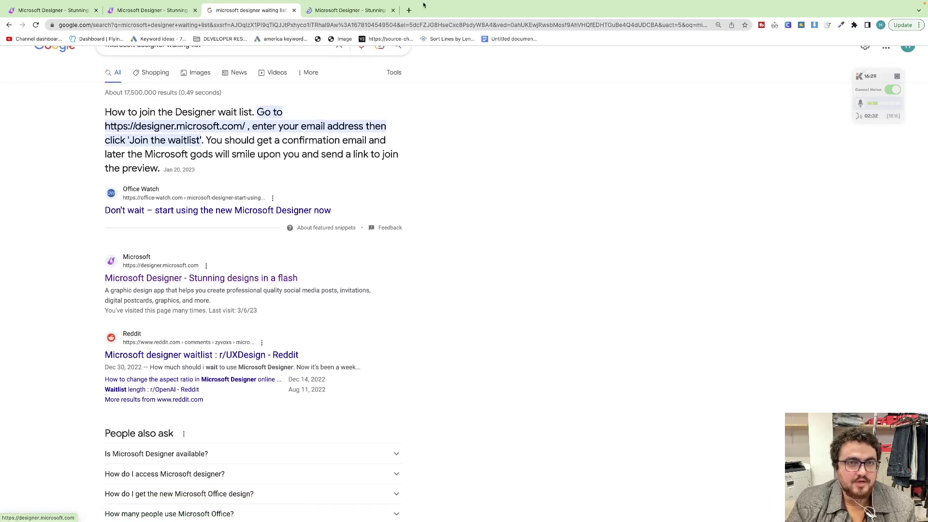
- Write the Copilot prompt 'An instagram post for the launching of my spring summer 23 campaign' without uploading a file
left_click(344, 14)
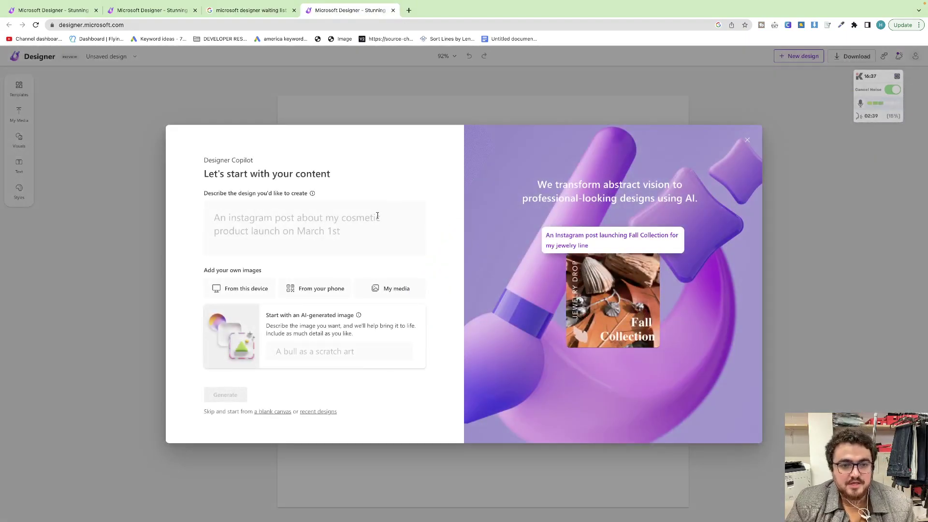
left_click(338, 225)
type("An instagram post for")
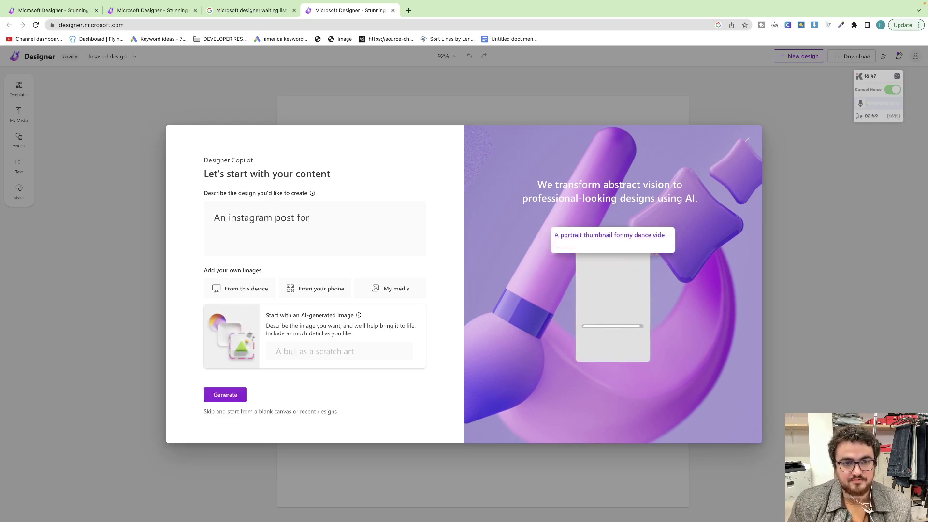
type(" the launching of my spring summer 23 campaign")
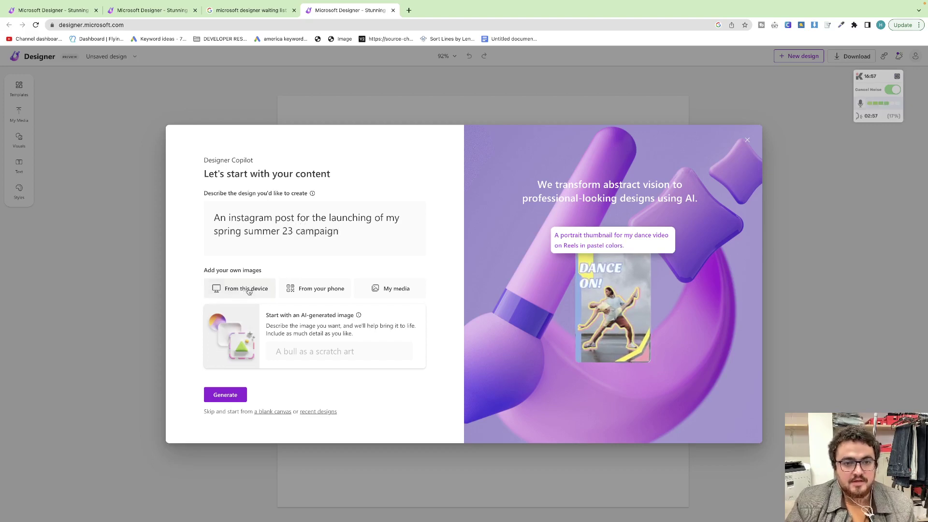
left_click(248, 290)
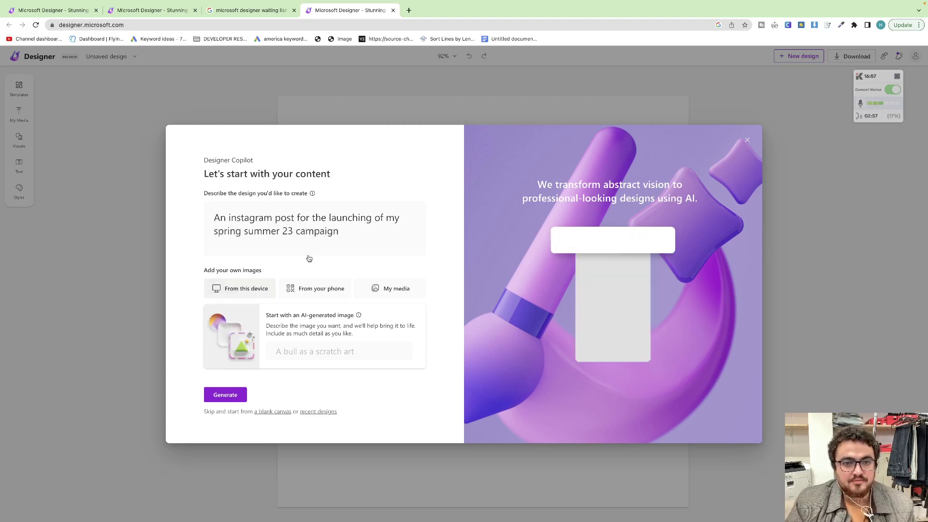
key("Escape")
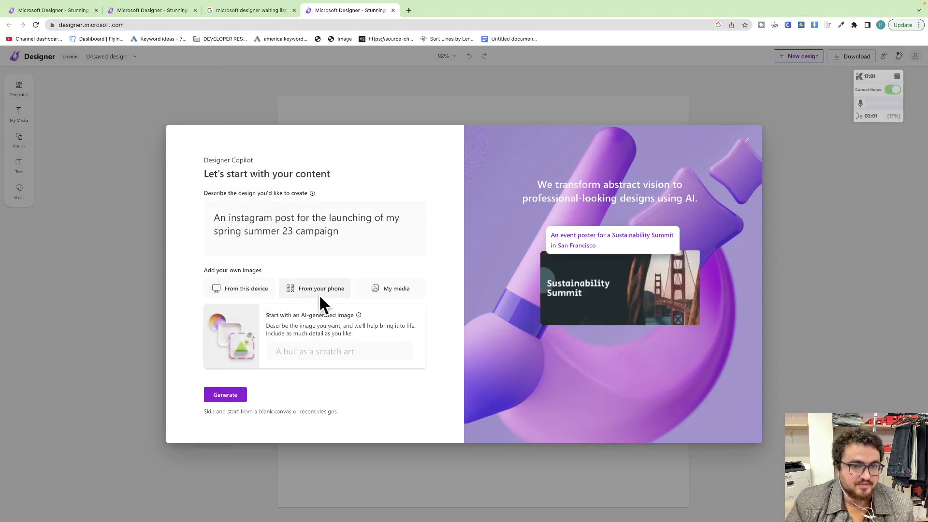
- Attach the grey suit photo from My media to the design prompt
left_click(372, 291)
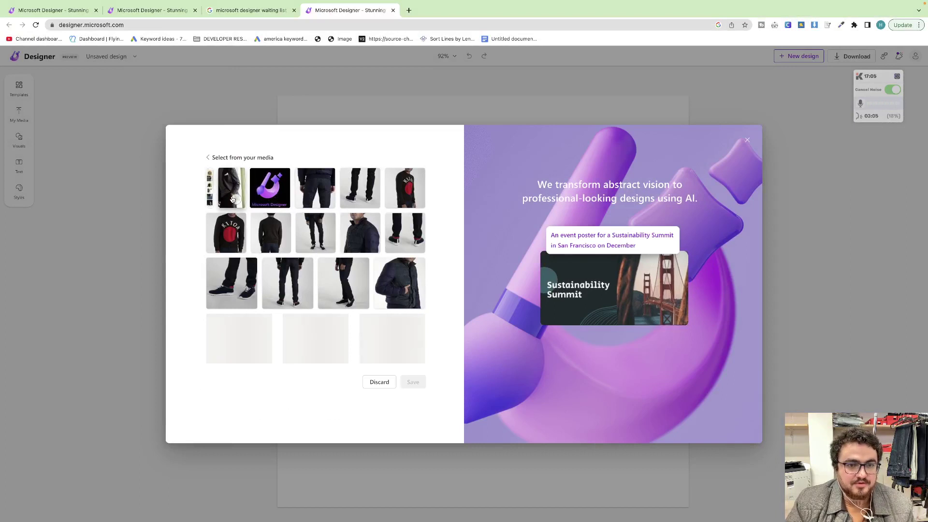
scroll(290, 271, "down", 3)
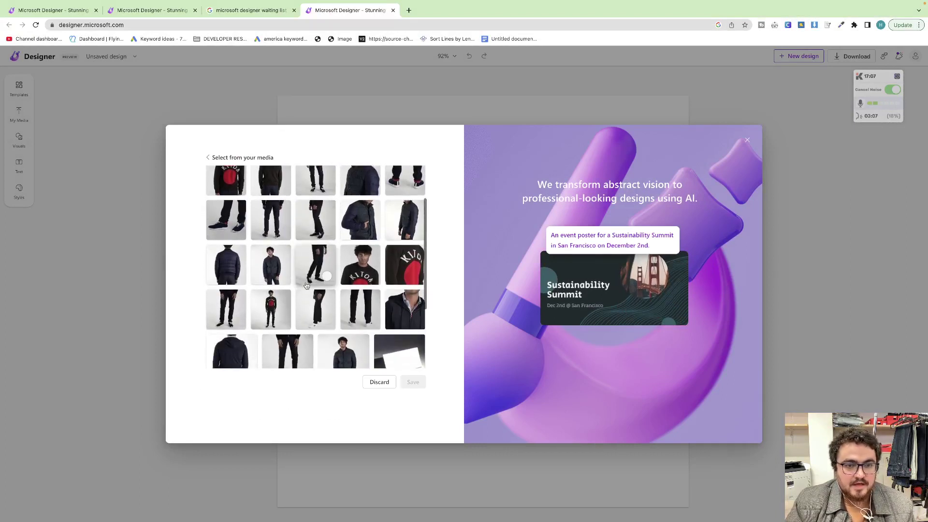
scroll(305, 286, "down", 2)
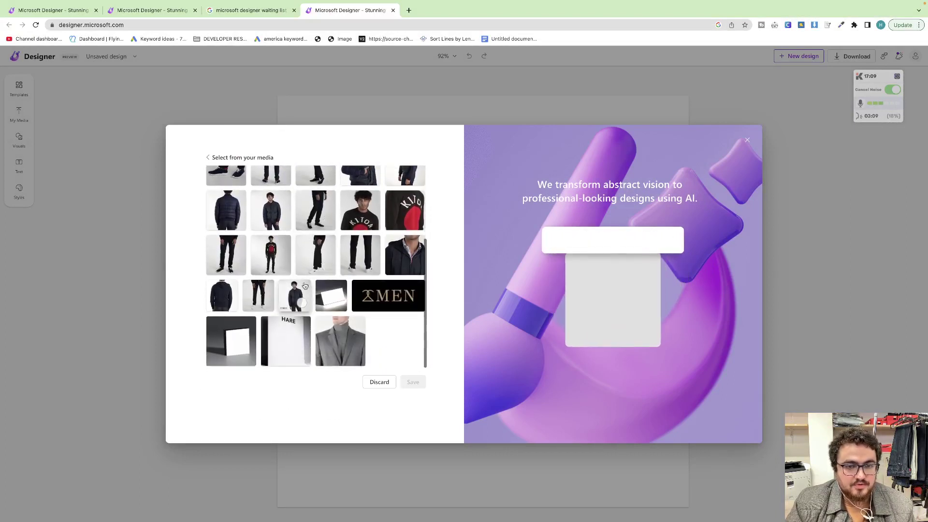
left_click(344, 350)
left_click(411, 381)
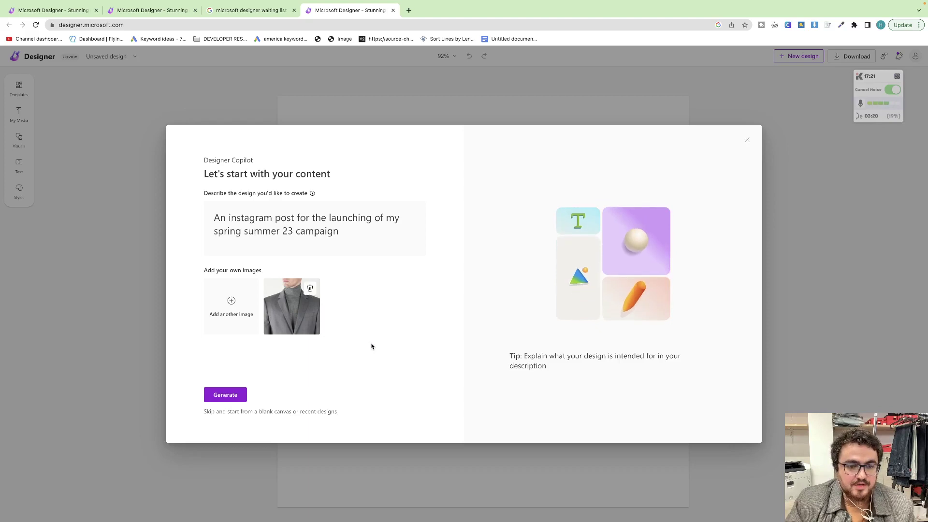
- Choose the boxed Spring Summer 23 layout from the generated designs
scroll(599, 270, "down", 1)
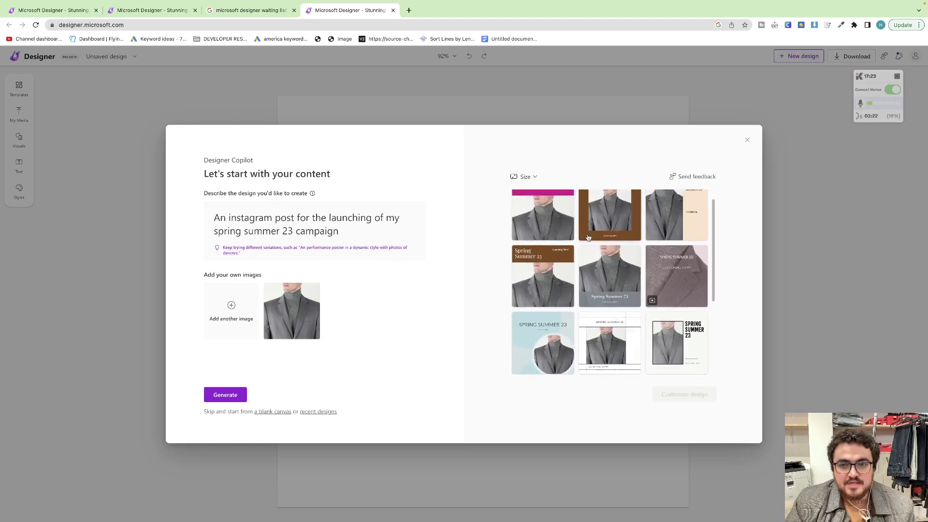
scroll(603, 298, "down", 1)
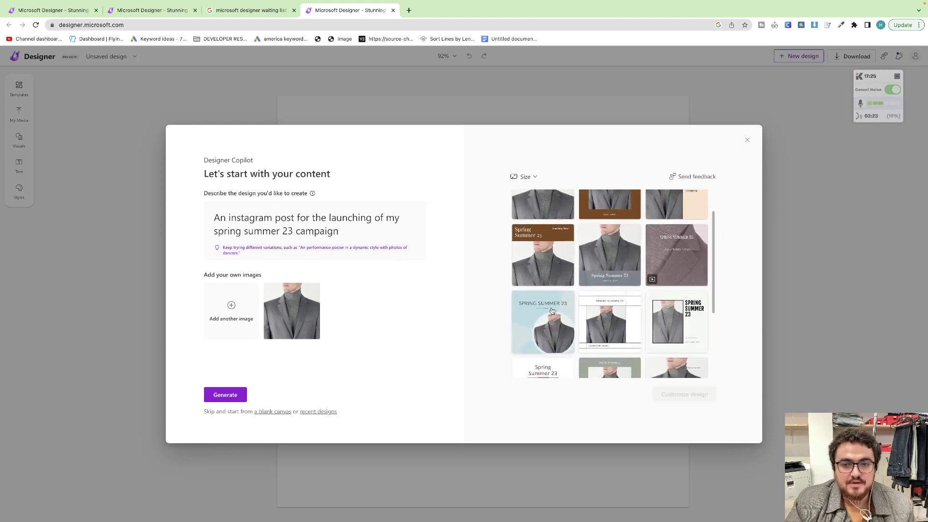
left_click(592, 327)
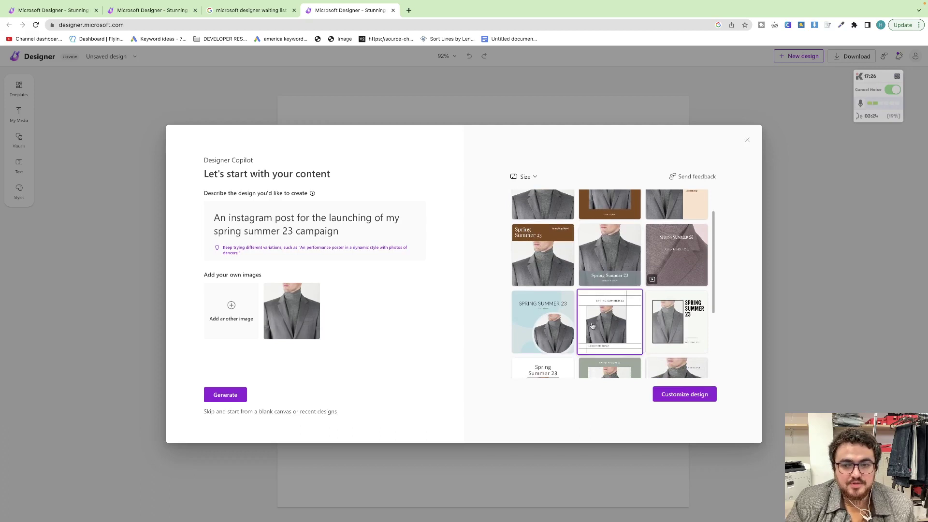
- Open the boxed Spring Summer 23 layout for editing and dismiss the Krisp notice
left_click(681, 394)
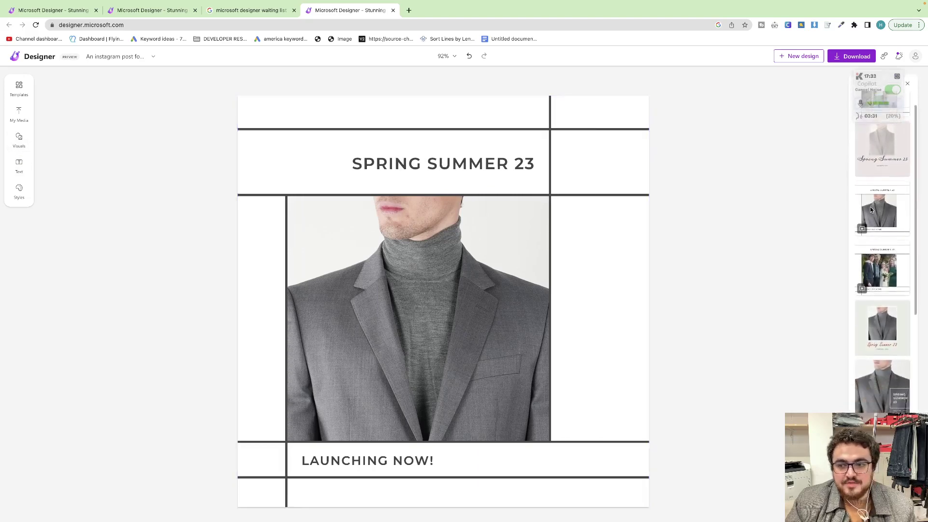
scroll(871, 207, "up", 2)
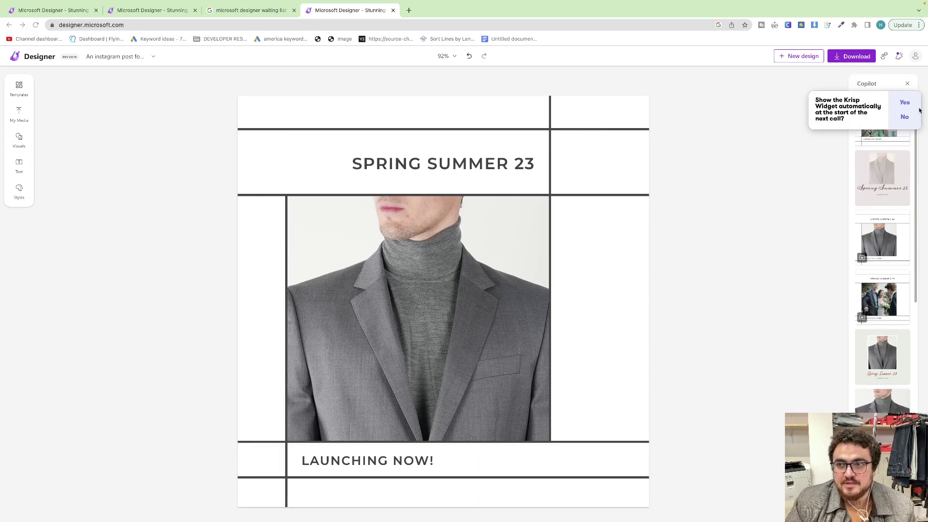
left_click(905, 116)
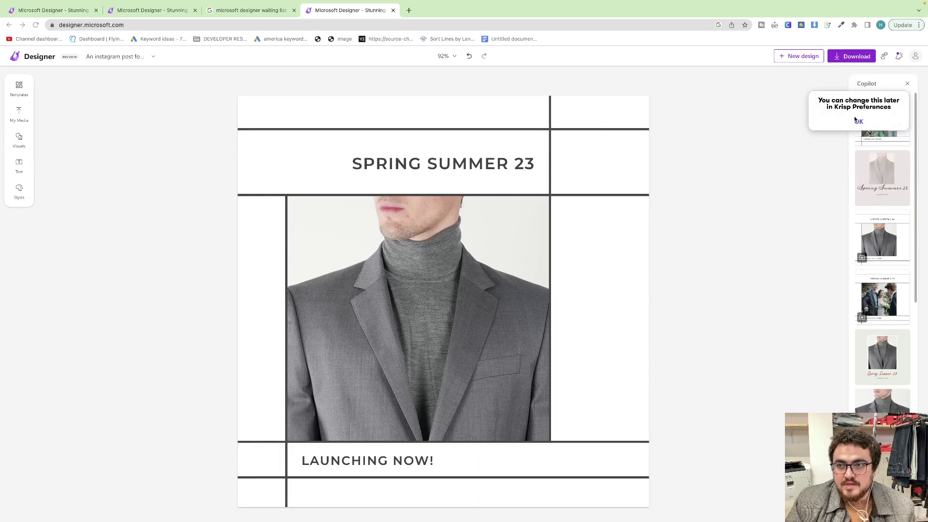
left_click(860, 122)
scroll(882, 136, "down", 1)
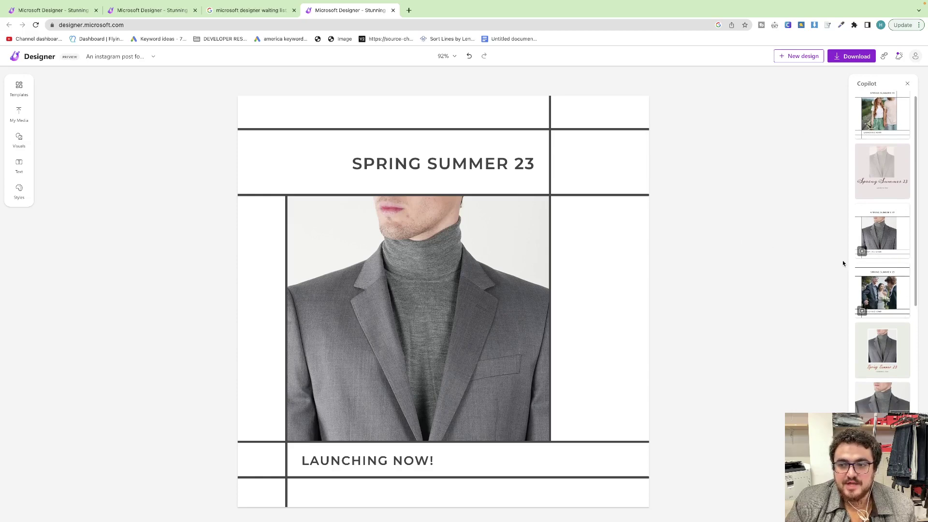
scroll(893, 267, "down", 5)
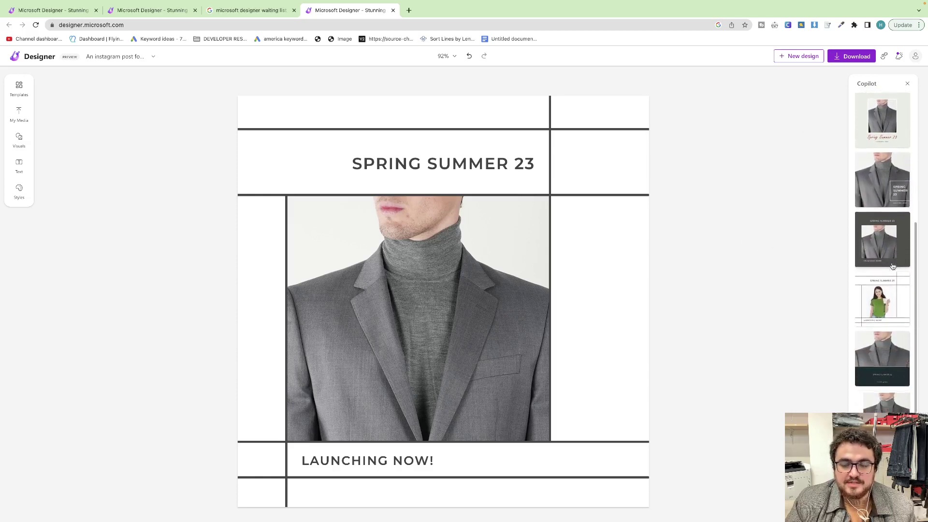
scroll(892, 266, "down", 2)
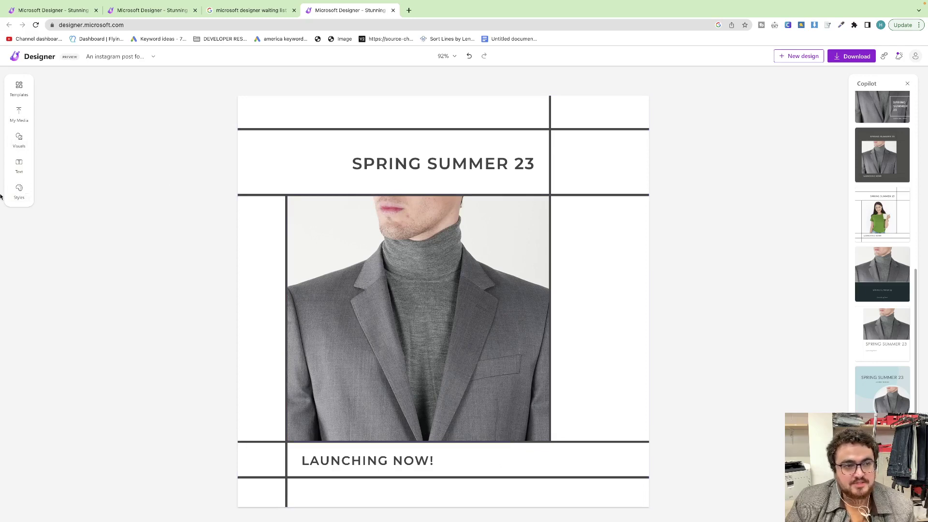
- Browse the Styles presets and apply the green Modern Love style
left_click(14, 196)
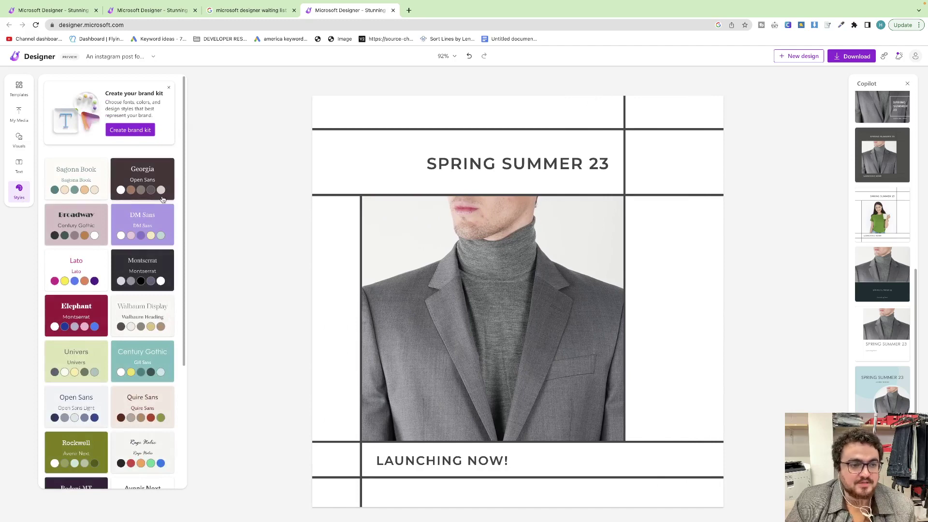
scroll(128, 240, "down", 4)
scroll(114, 287, "up", 5)
scroll(114, 286, "down", 5)
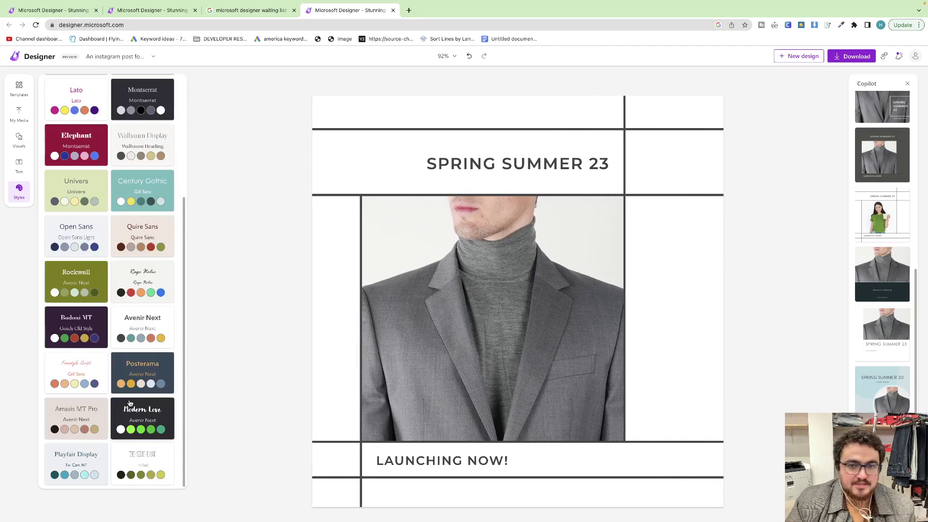
scroll(91, 149, "up", 4)
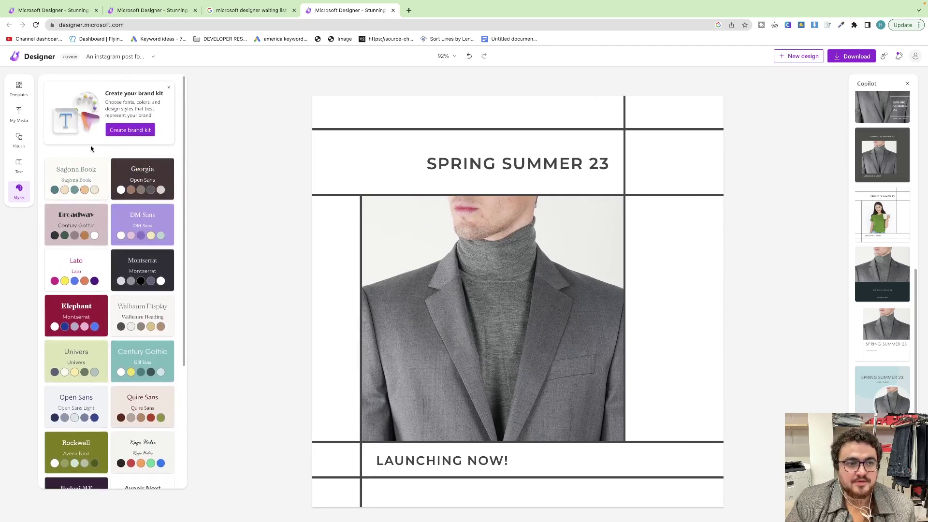
scroll(97, 241, "down", 4)
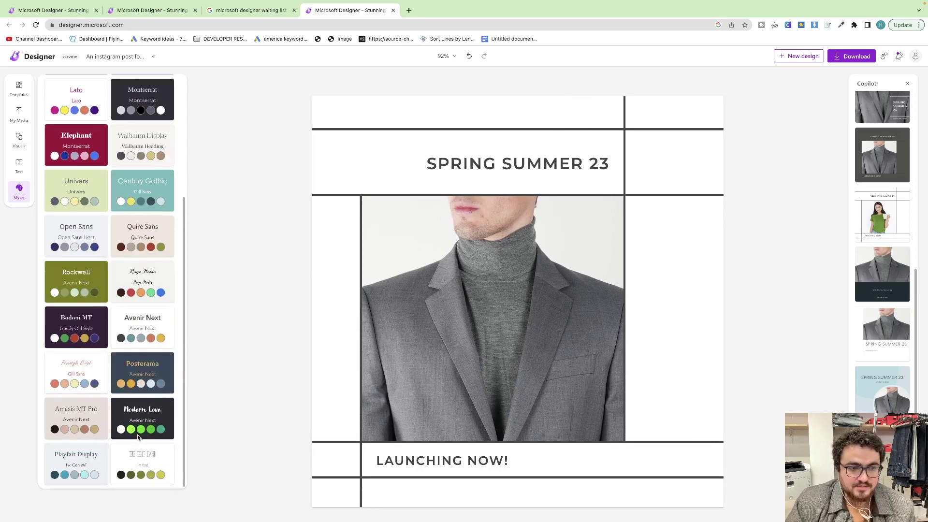
scroll(141, 412, "up", 1)
scroll(145, 435, "down", 1)
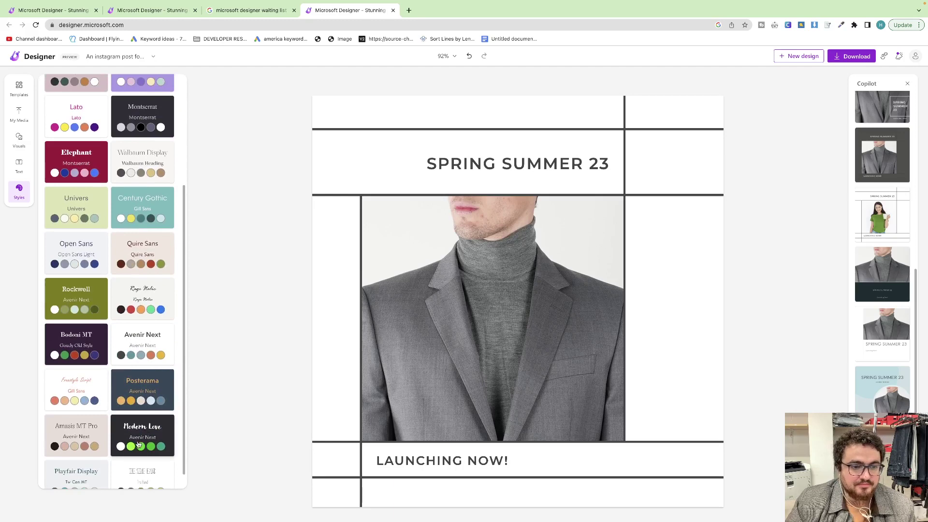
left_click(142, 441)
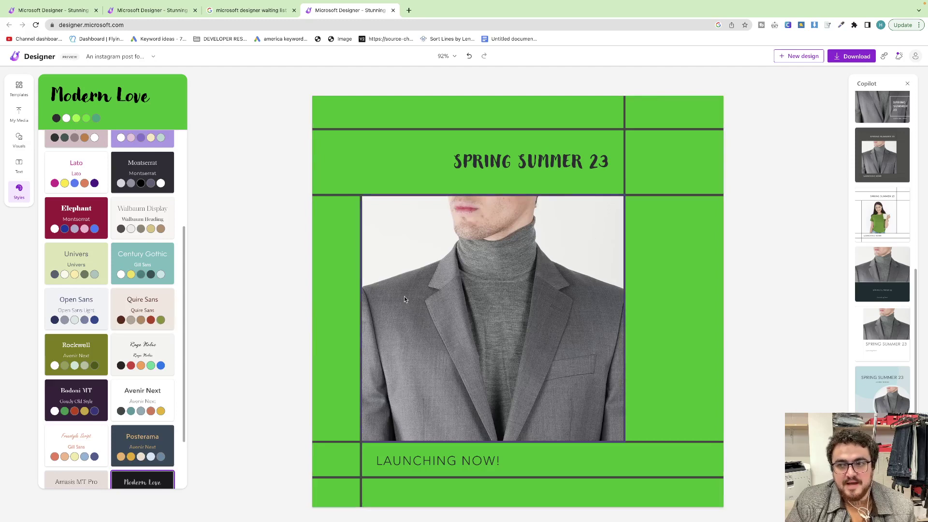
scroll(162, 266, "up", 4)
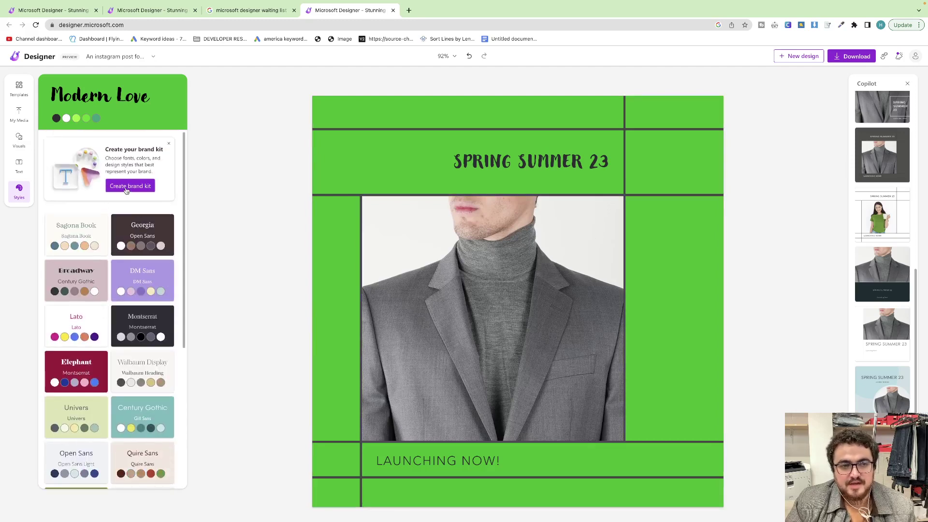
- Start a new brand kit with Roboto Black as the heading font
left_click(126, 187)
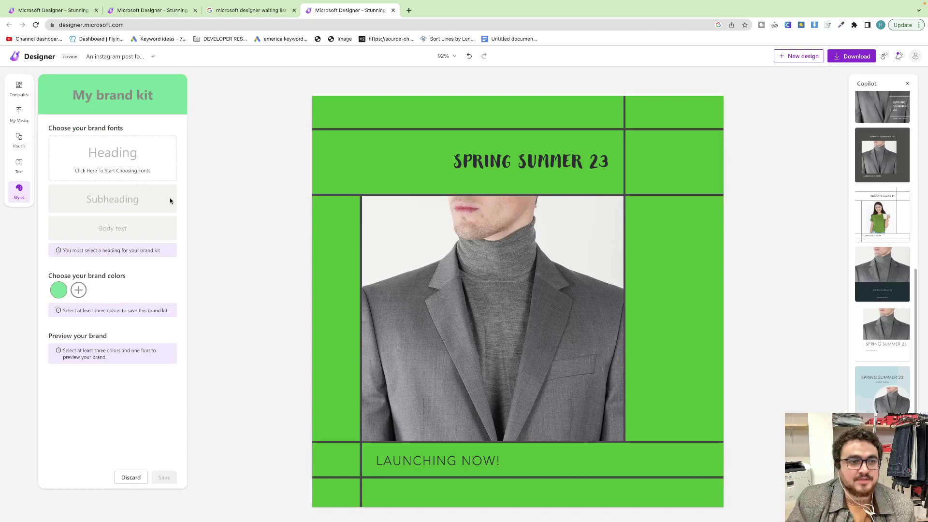
left_click(113, 157)
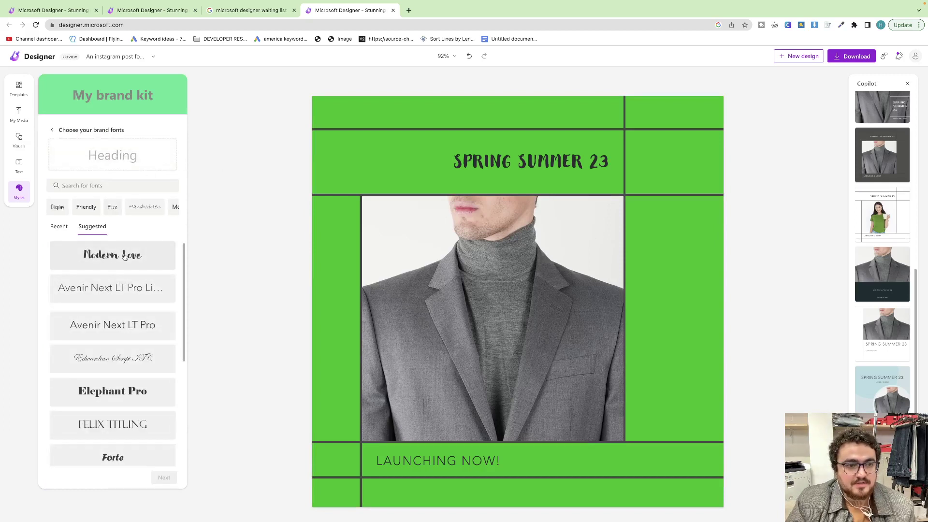
scroll(116, 257, "down", 2)
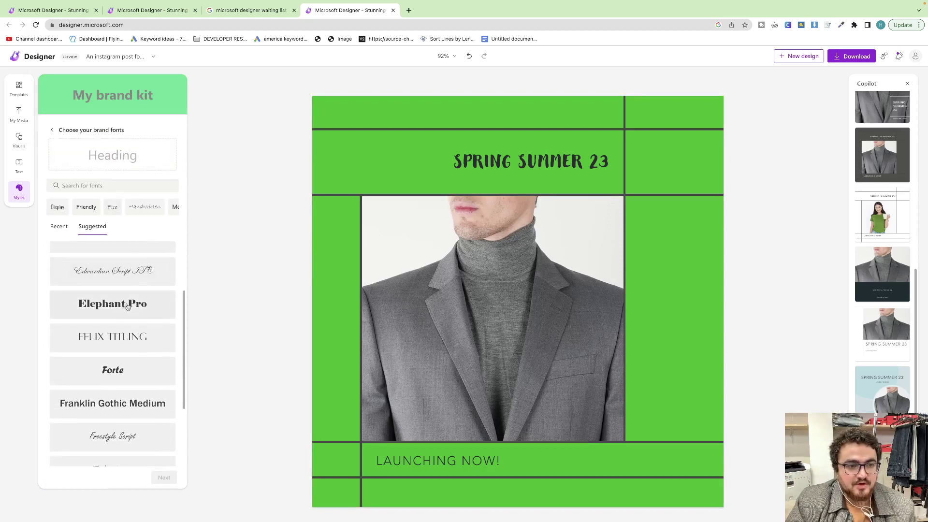
scroll(127, 305, "down", 10)
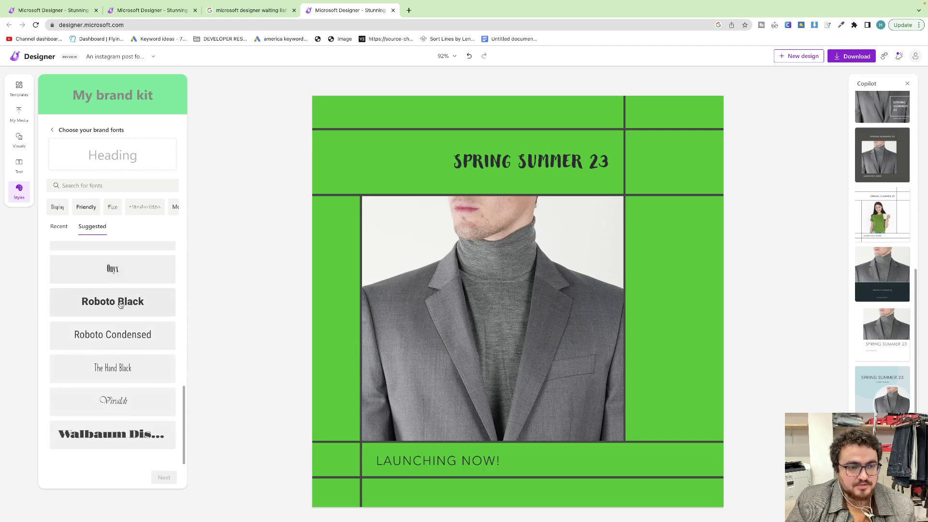
left_click(127, 314)
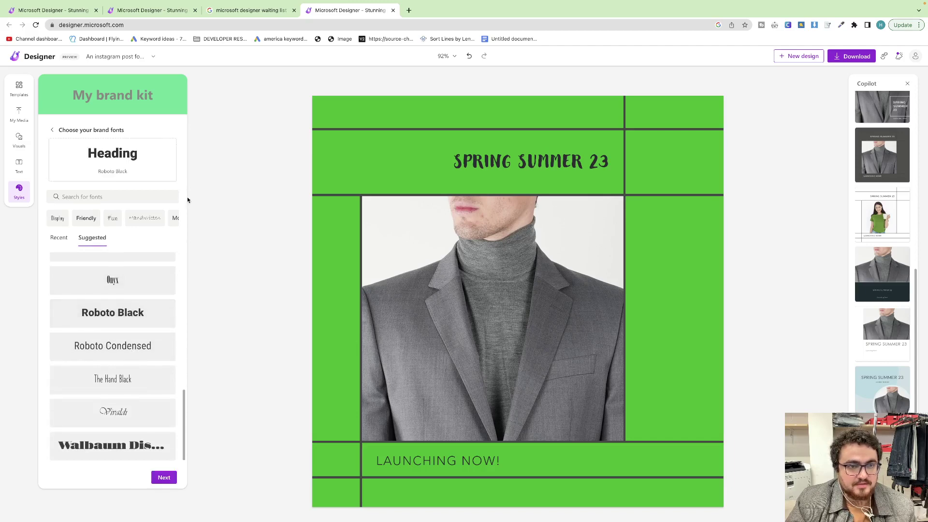
- Set Roboto Condensed for both subheading and body text, then continue to colours
left_click(163, 477)
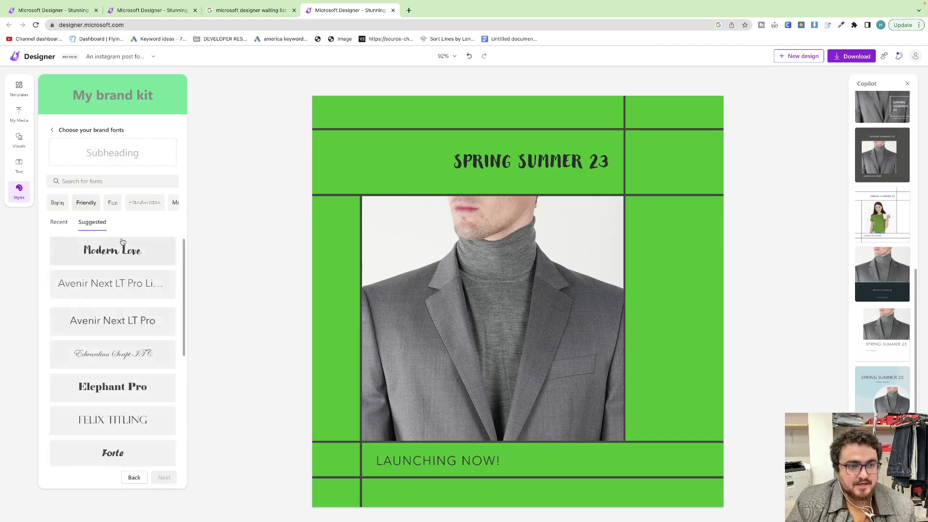
scroll(129, 274, "down", 8)
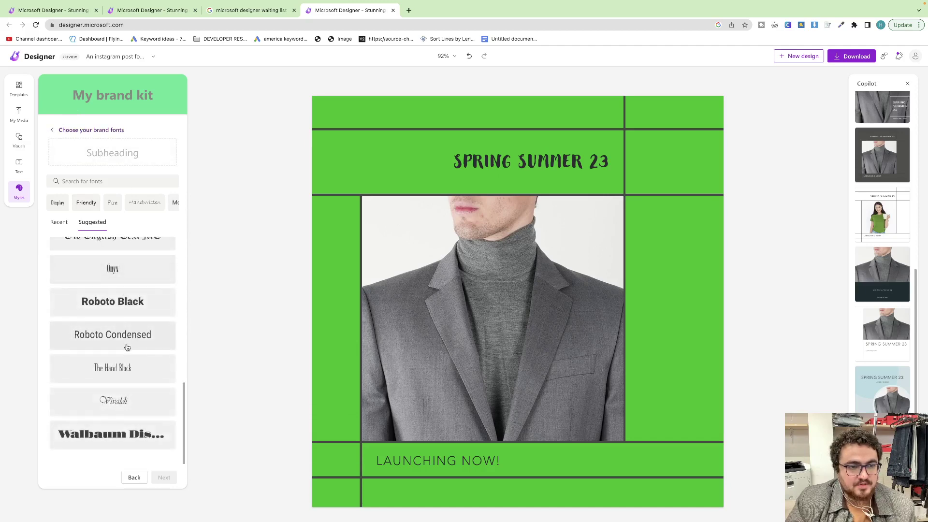
left_click(127, 348)
left_click(164, 477)
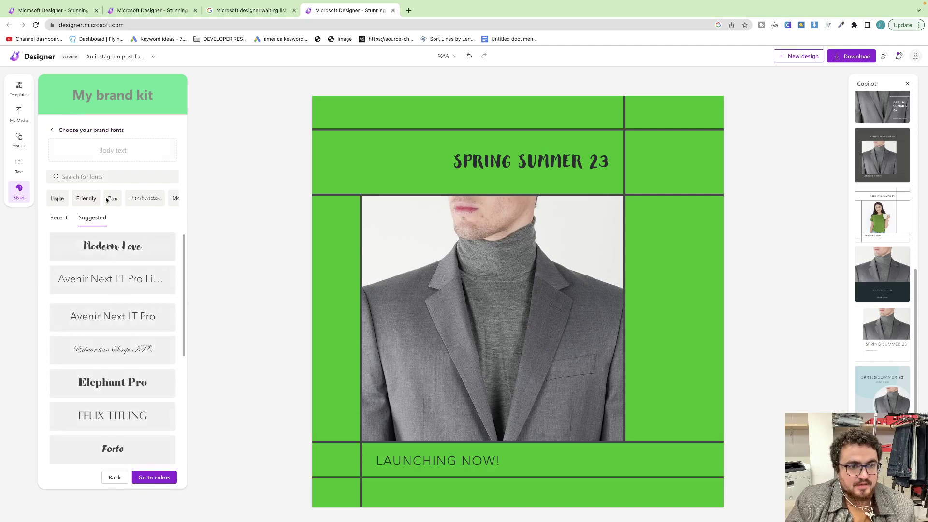
scroll(123, 313, "down", 10)
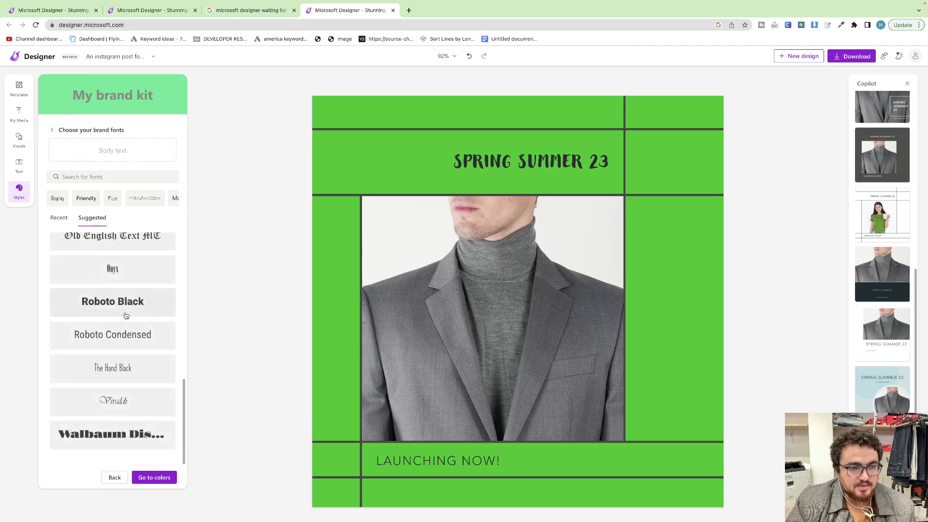
scroll(125, 319, "up", 3)
scroll(123, 327, "down", 1)
left_click(132, 399)
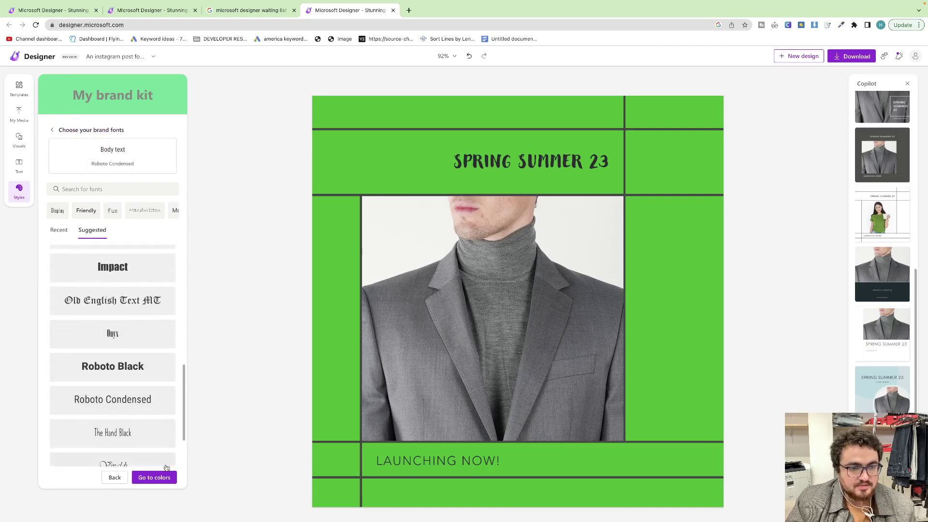
left_click(163, 478)
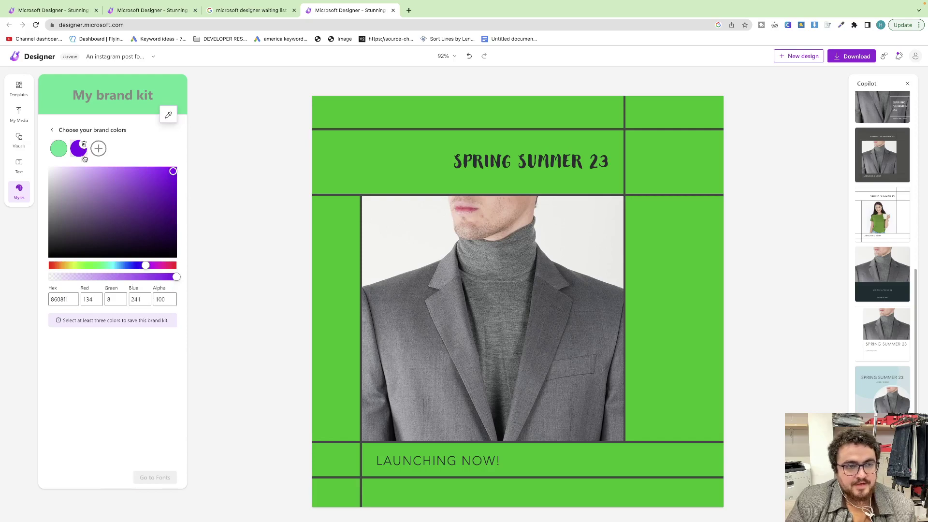
- Load 2men.it in a new tab, scroll through it, and open the ColorZilla extension
left_click(409, 11)
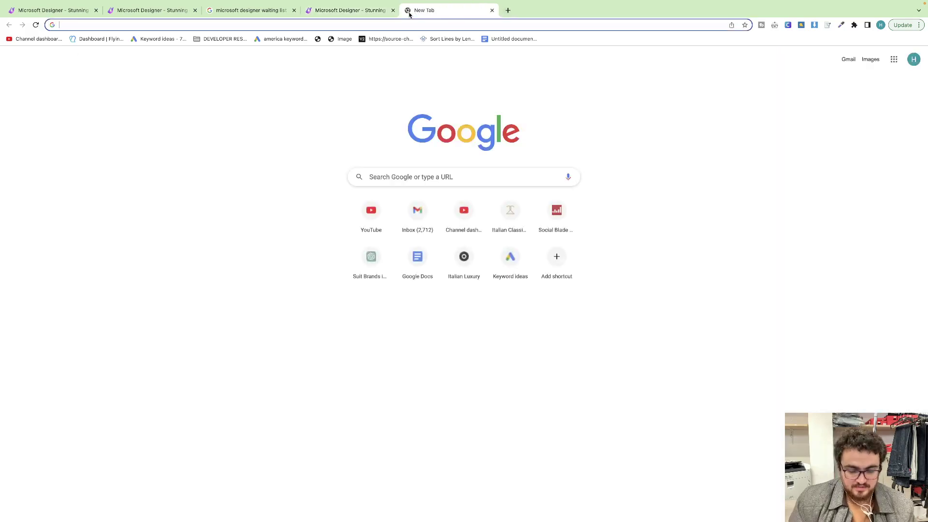
type("2men")
key("Return")
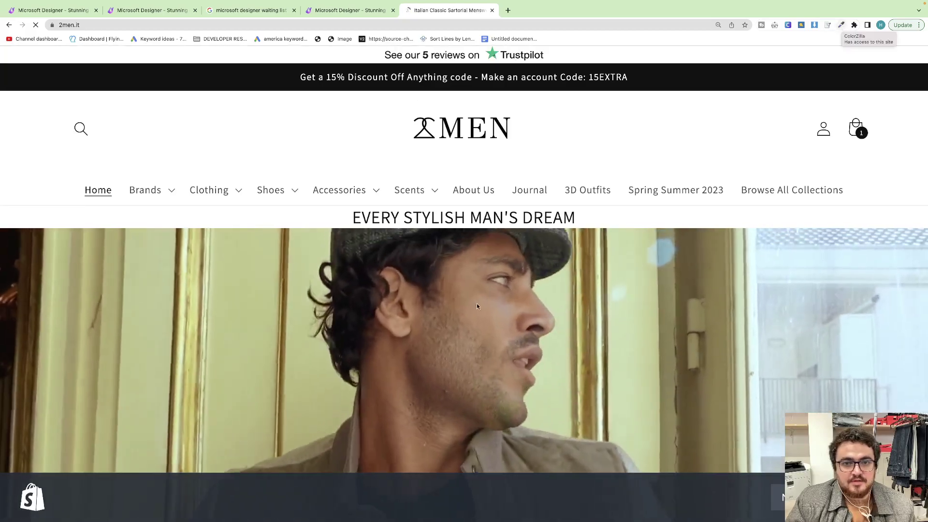
scroll(477, 302, "down", 5)
scroll(477, 302, "down", 20)
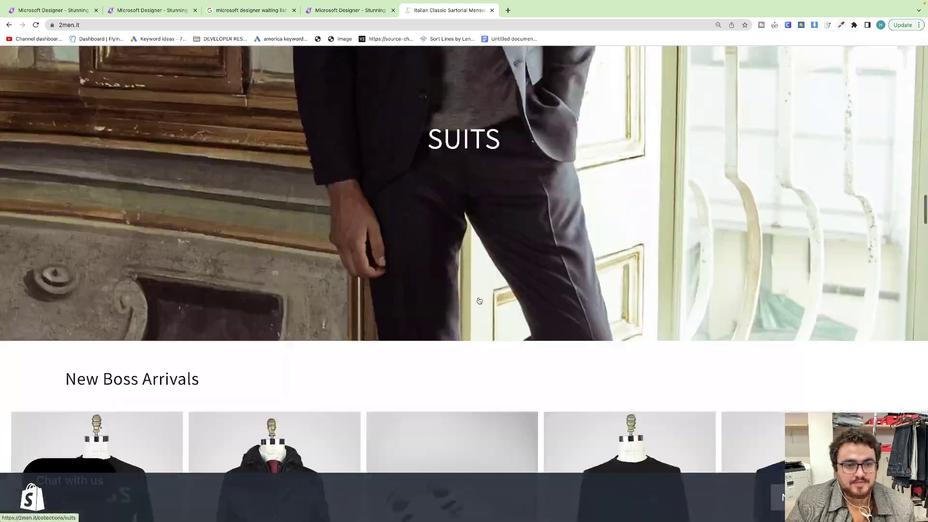
scroll(481, 298, "down", 20)
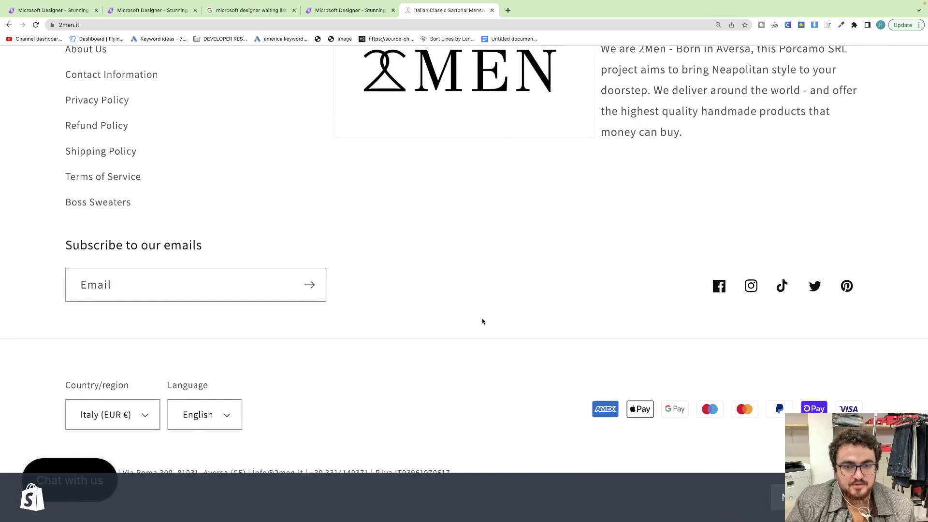
scroll(483, 323, "up", 15)
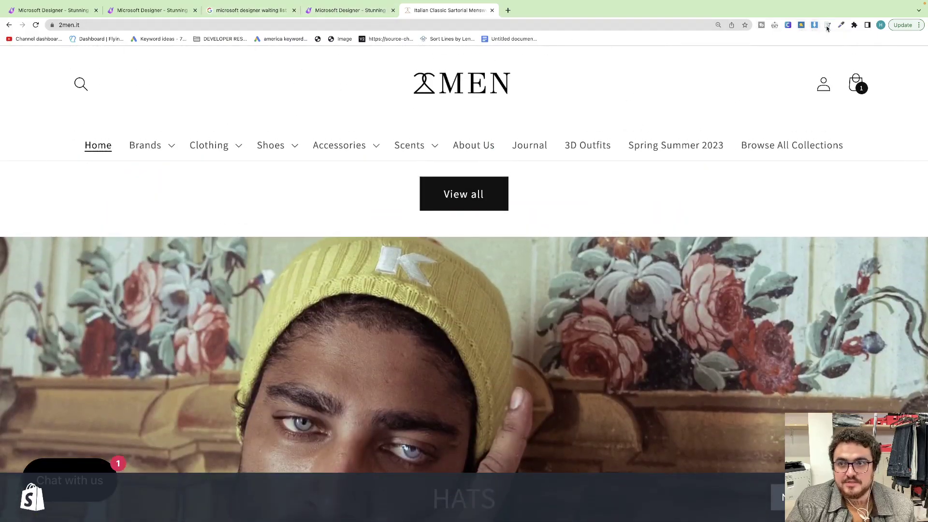
left_click(840, 26)
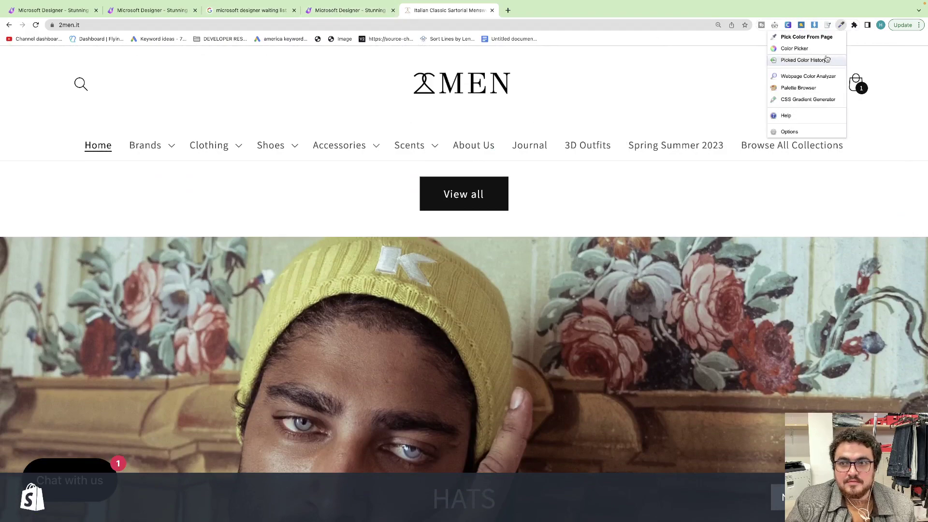
- Search Google for '2men logo' in a new tab
left_click(817, 39)
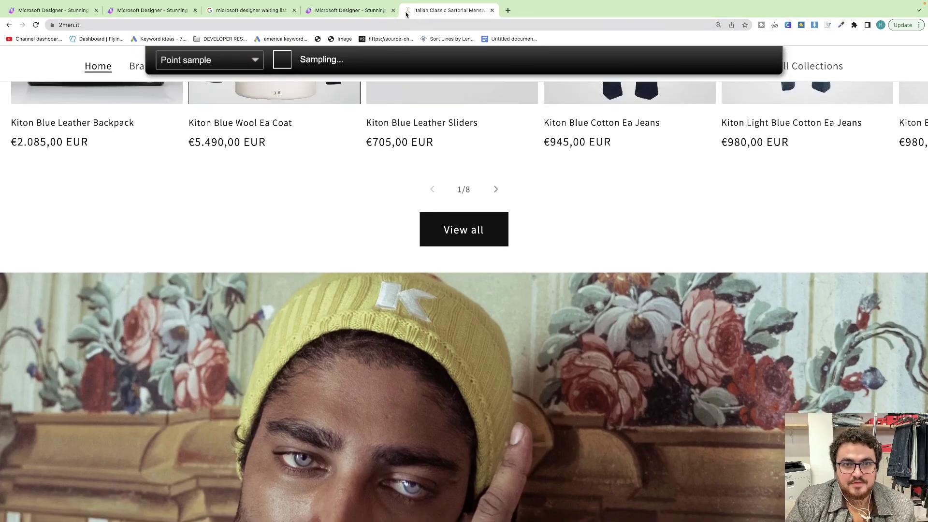
left_click(508, 12)
type("2m")
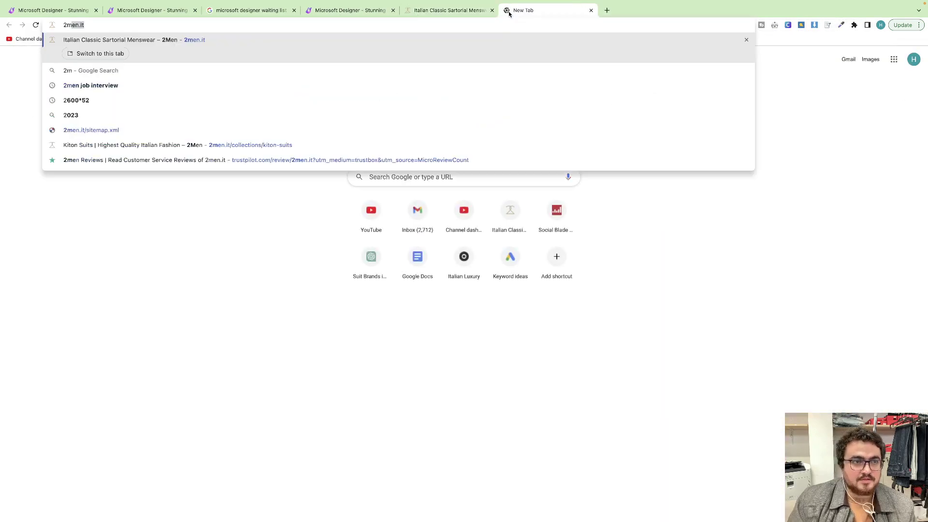
type("en")
key("Return")
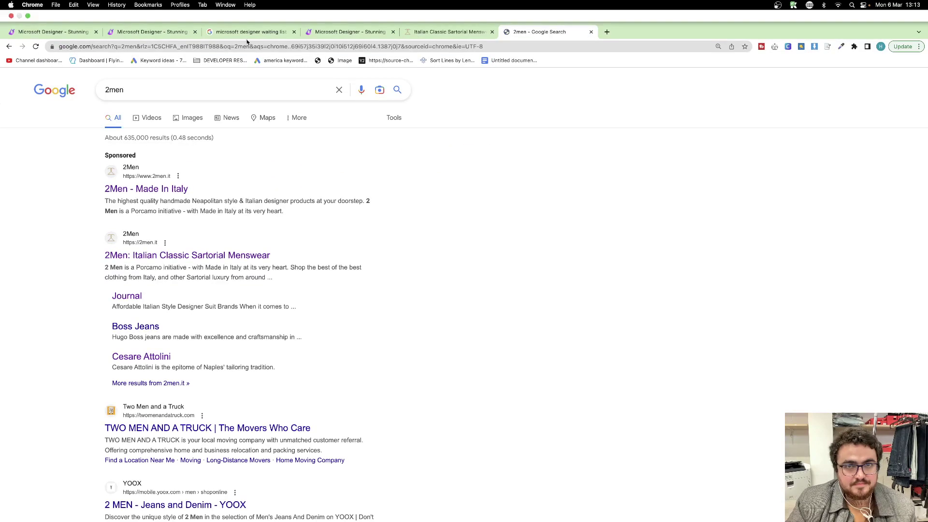
left_click(211, 68)
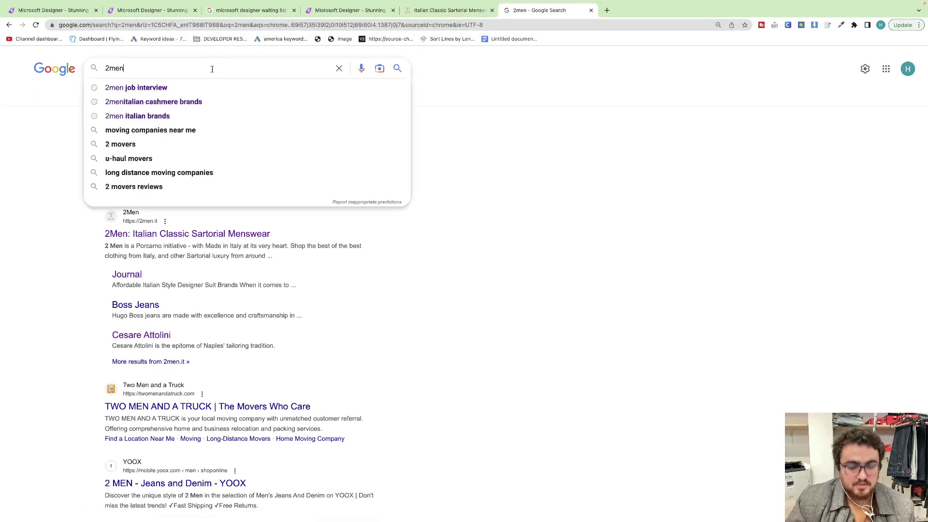
type("logo")
key("Return")
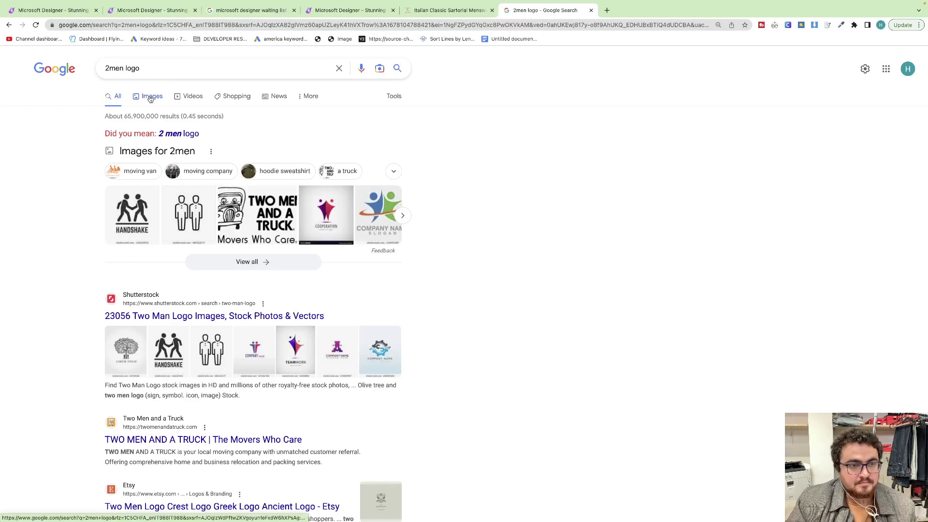
- View image results, trim the search back to '2men', and return to web results
left_click(150, 97)
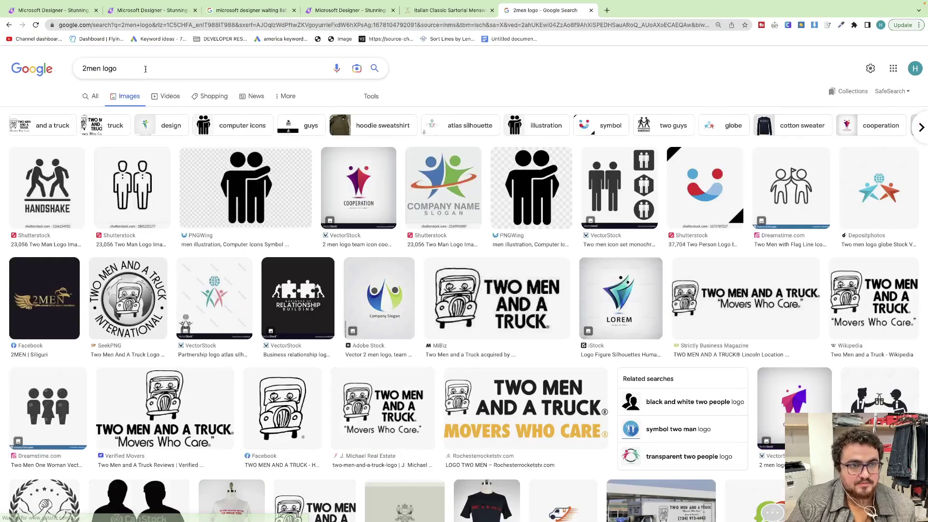
left_click(146, 69)
key("BackSpace")
key("BackSpace")
key("BackSpace")
key("BackSpace")
key("BackSpace")
key("Return")
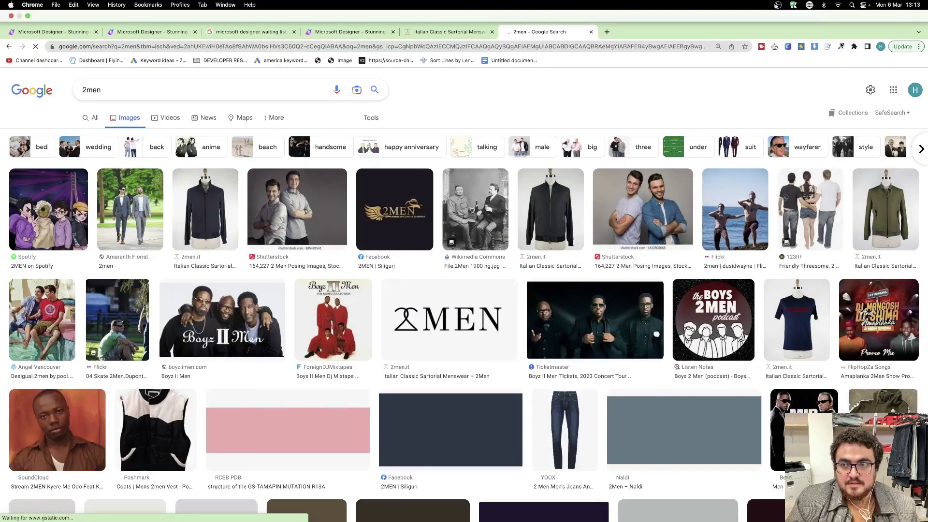
left_click(842, 46)
left_click(503, 87)
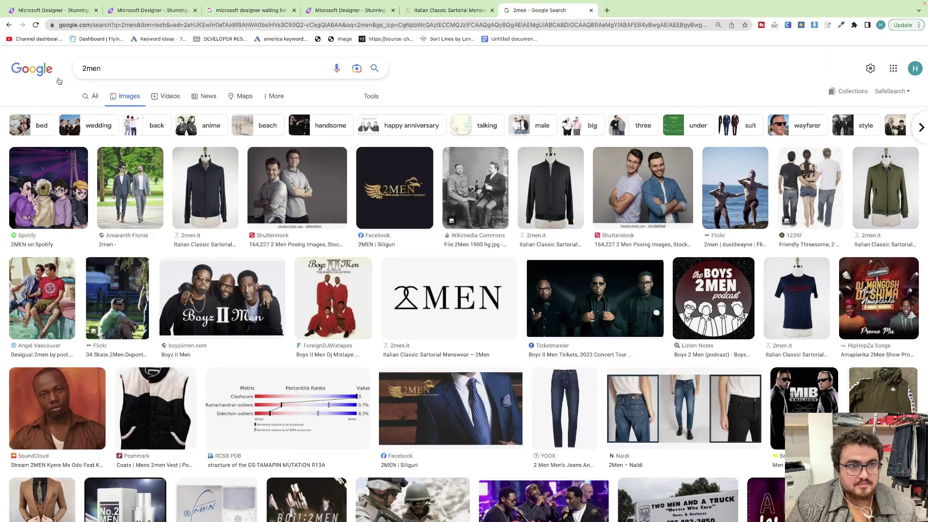
left_click(93, 96)
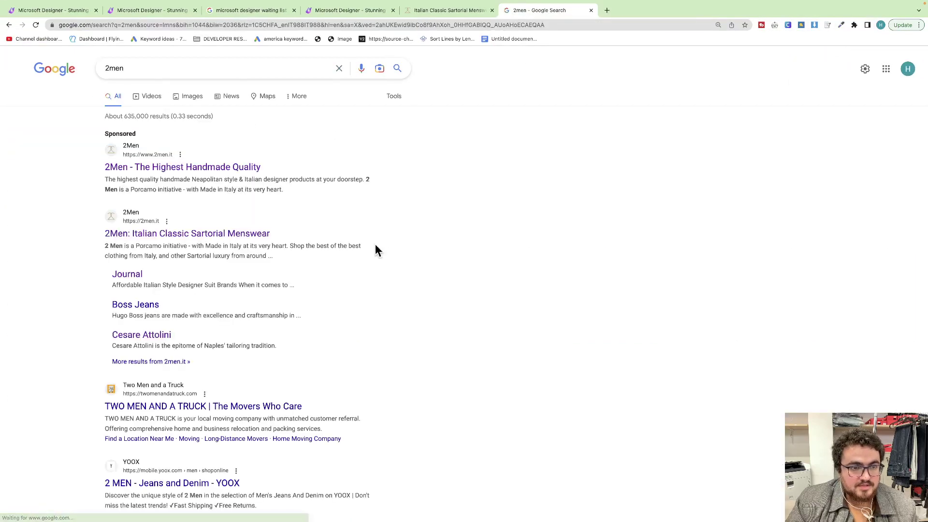
- Sample white #FFFFFF from the page with the colour picker, then go to the 2men.it tab
left_click(841, 45)
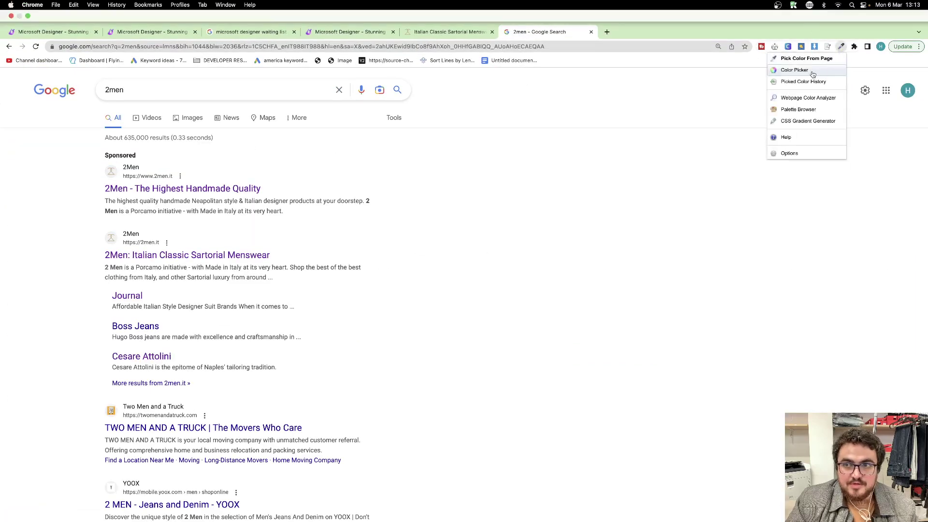
left_click(811, 59)
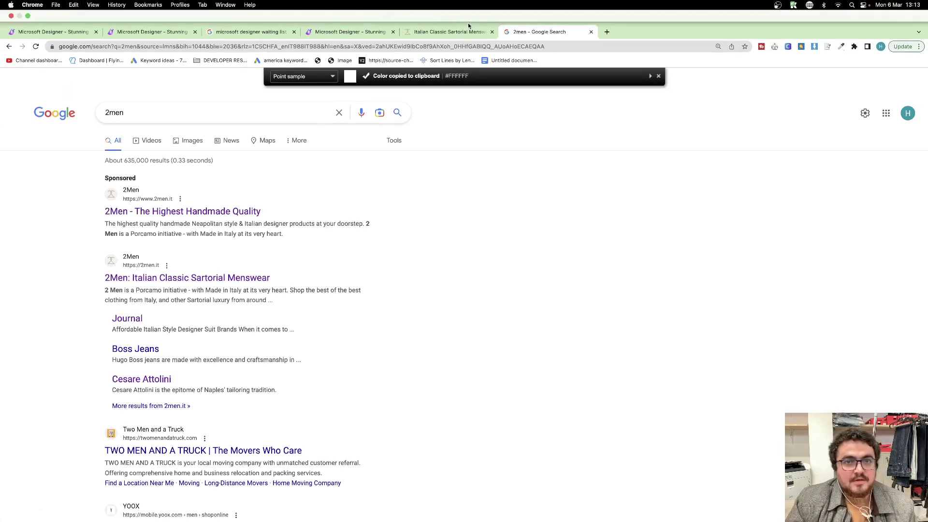
left_click(458, 32)
scroll(356, 199, "up", 10)
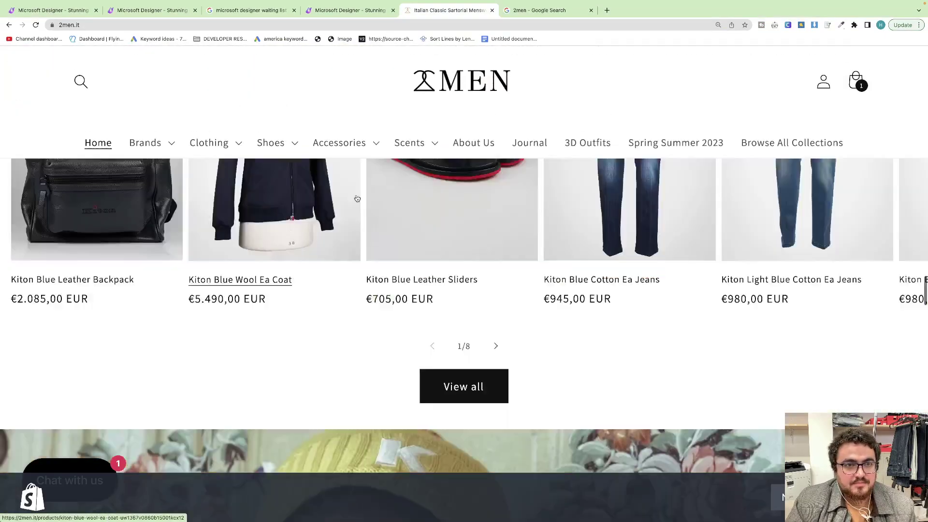
scroll(356, 199, "down", 10)
- Back in Designer, change the brand colours from purple to yellow and green to black
scroll(357, 198, "up", 3)
left_click(150, 10)
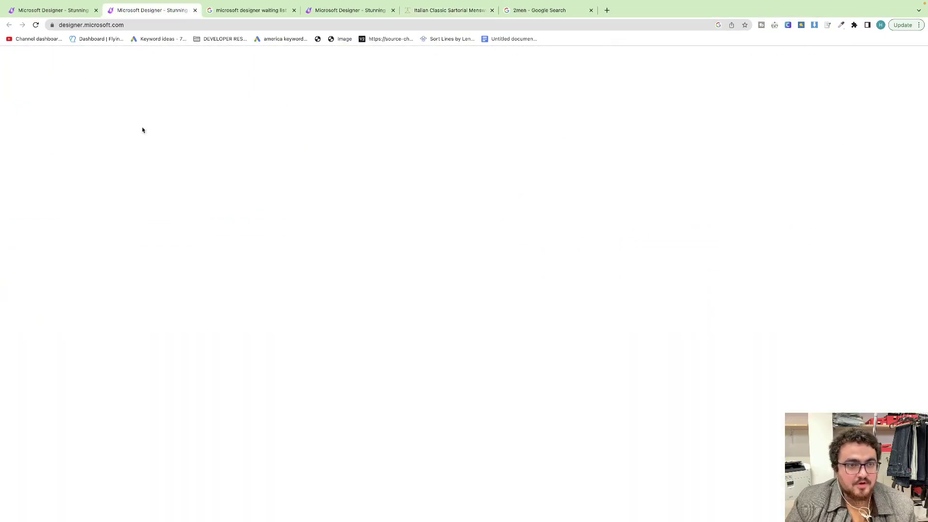
left_click(348, 10)
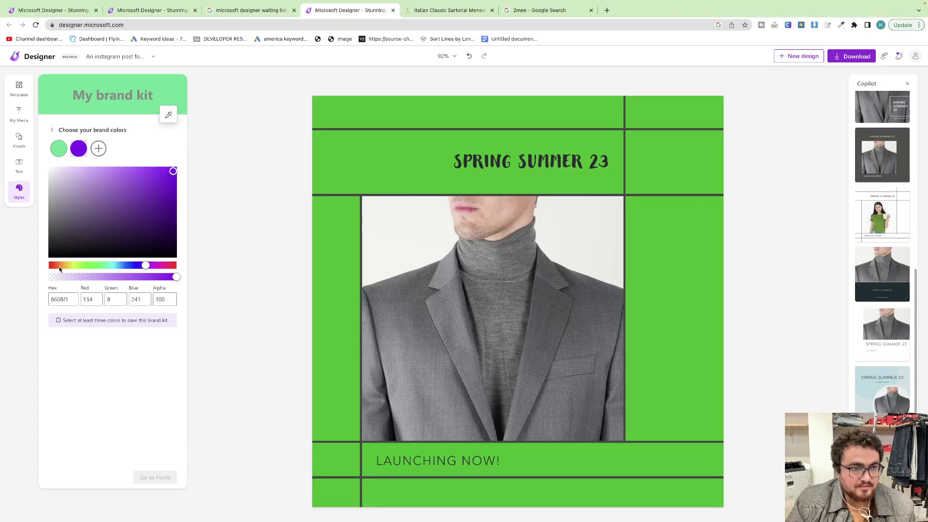
left_click_drag(59, 266, 65, 265)
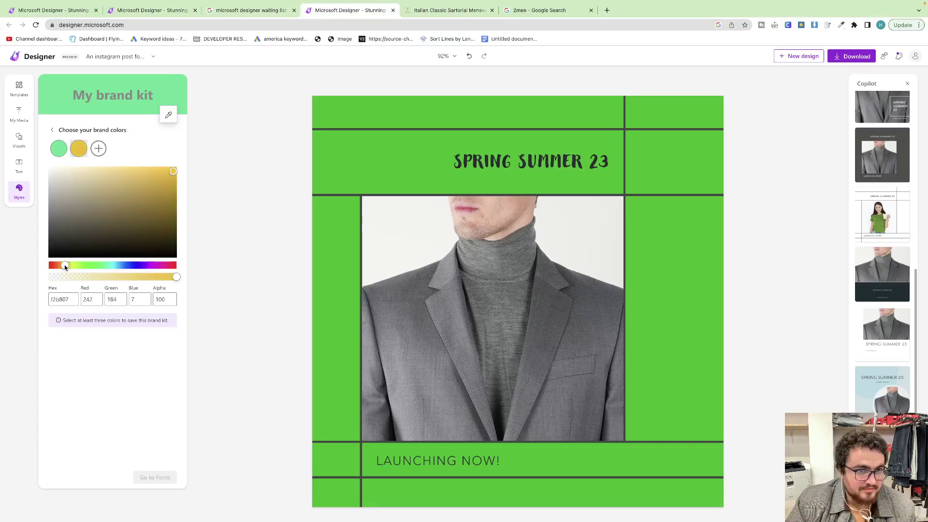
left_click(60, 150)
left_click_drag(137, 177, 1, 314)
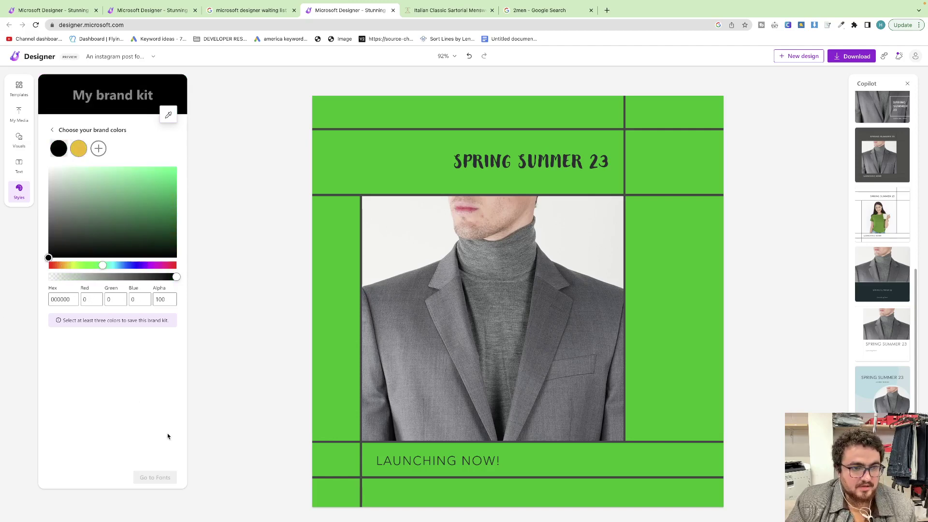
left_click(54, 132)
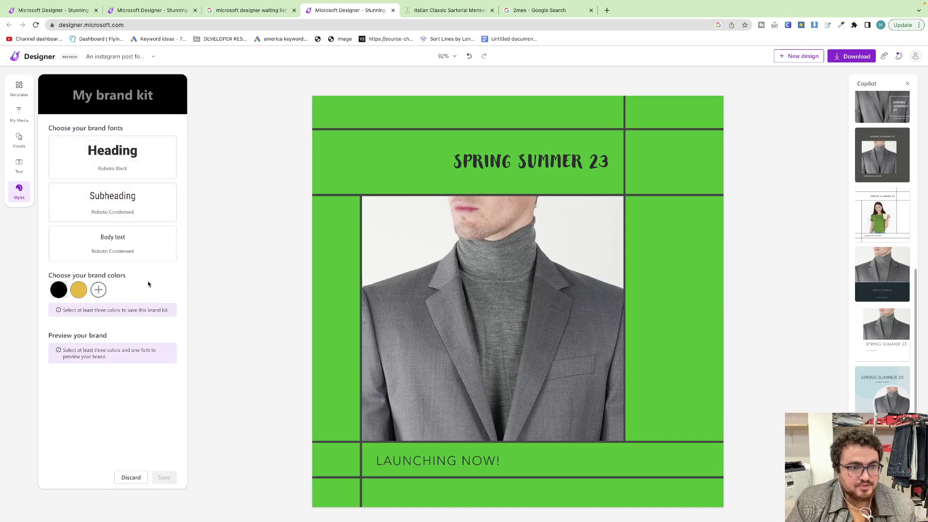
- Add white as a third brand colour, save the kit, and apply the My Brand style
left_click(99, 290)
left_click_drag(96, 198, 1, 115)
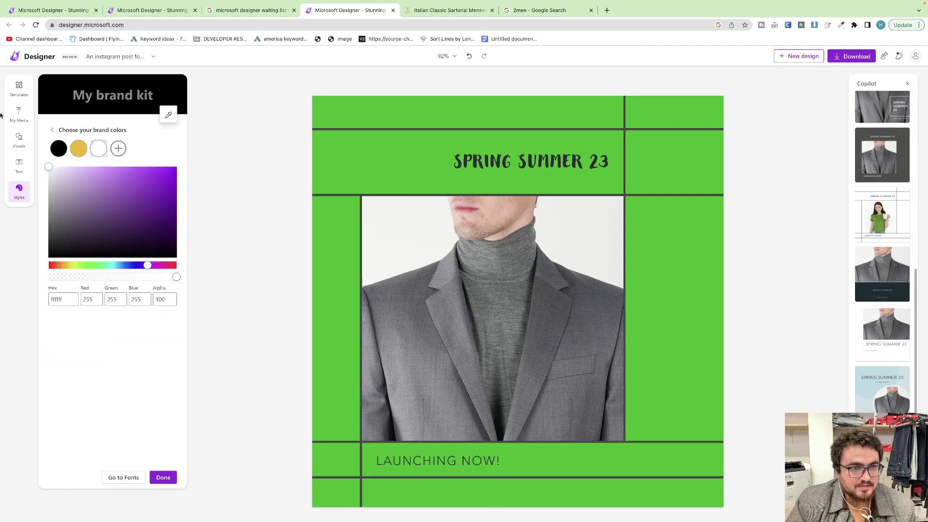
left_click(175, 477)
left_click(167, 476)
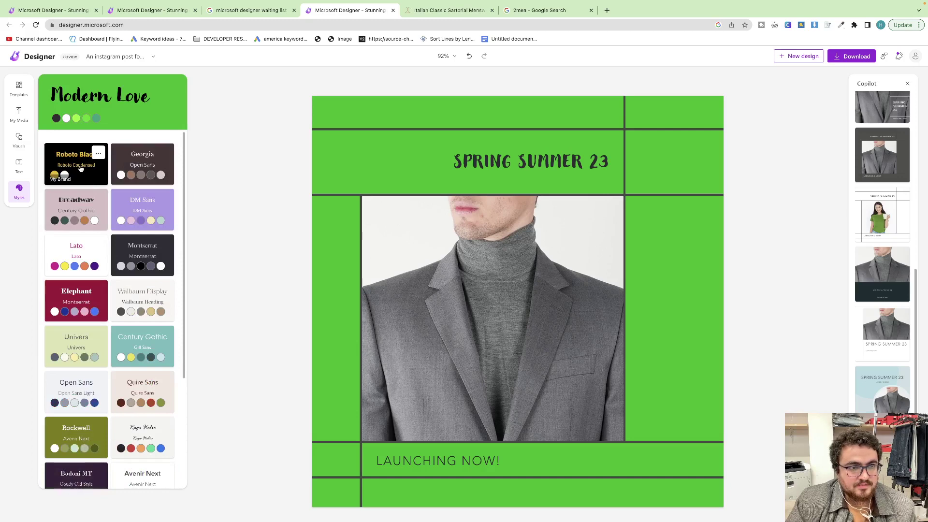
left_click(78, 170)
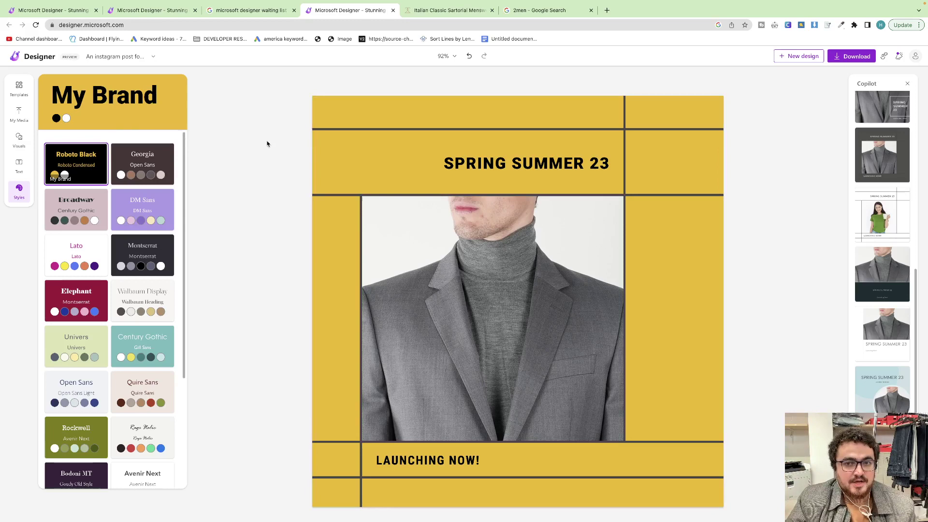
- Browse the Text presets, then open the Generate tab under Visuals for AI images
left_click(18, 166)
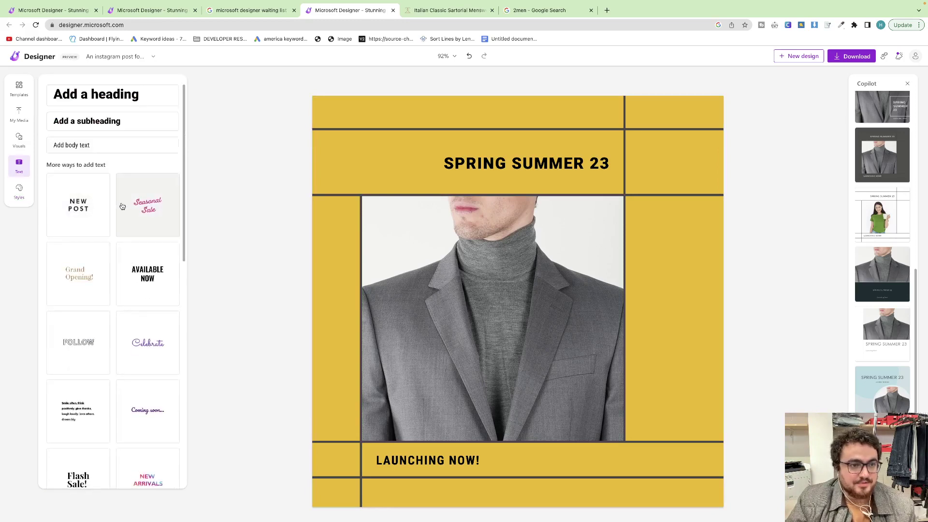
scroll(121, 207, "down", 2)
scroll(121, 207, "down", 5)
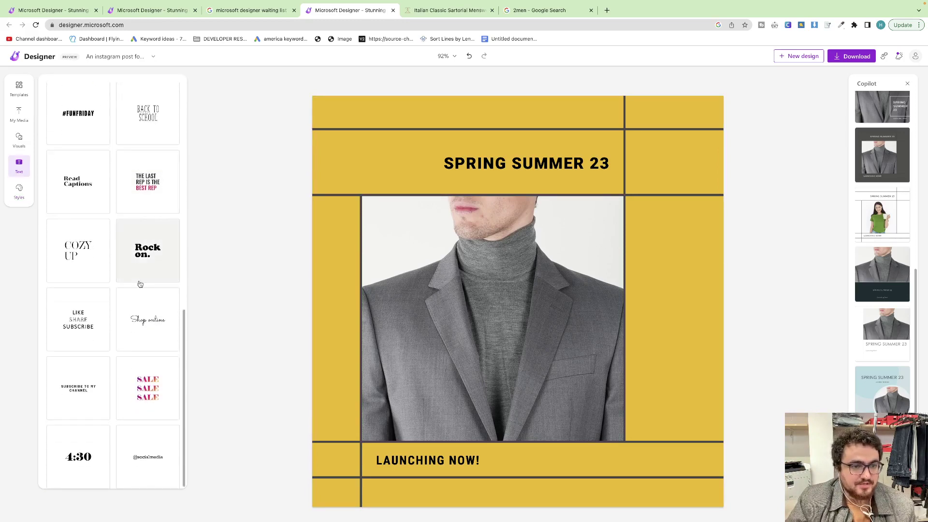
scroll(139, 296, "up", 7)
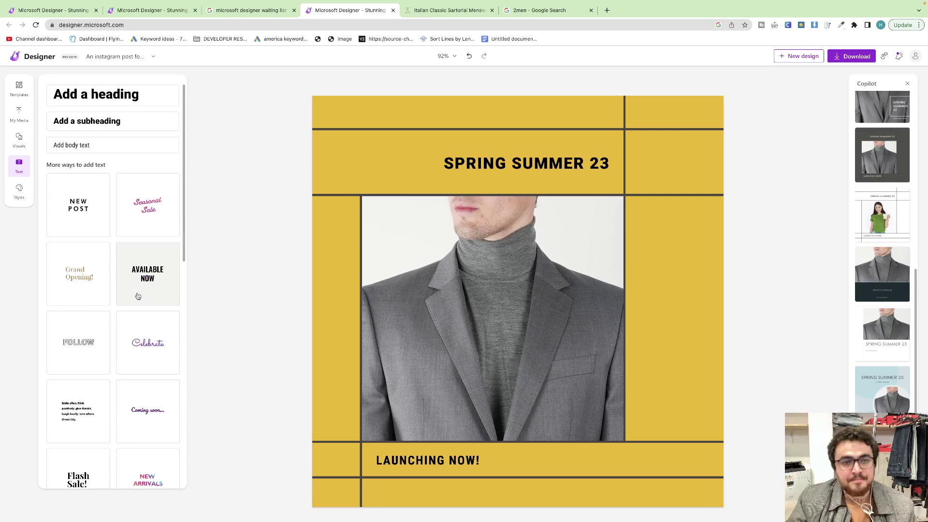
left_click(19, 140)
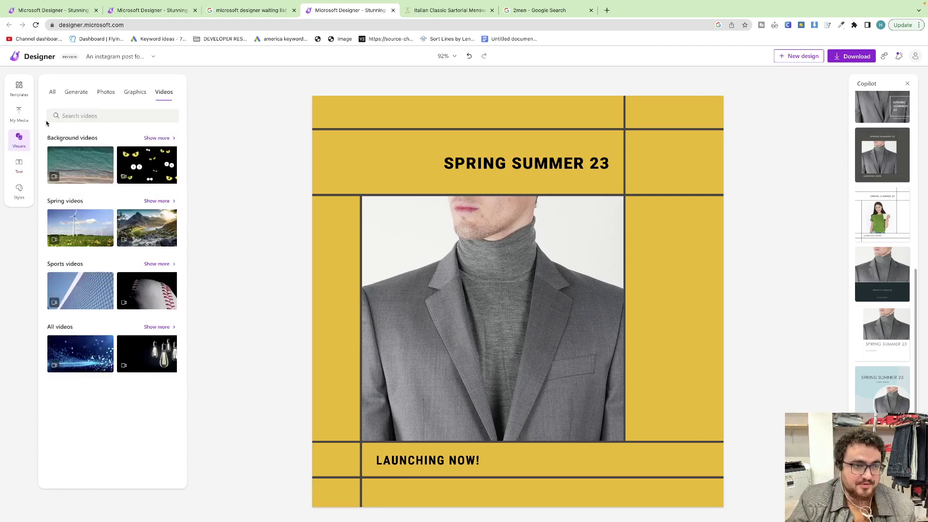
left_click(76, 93)
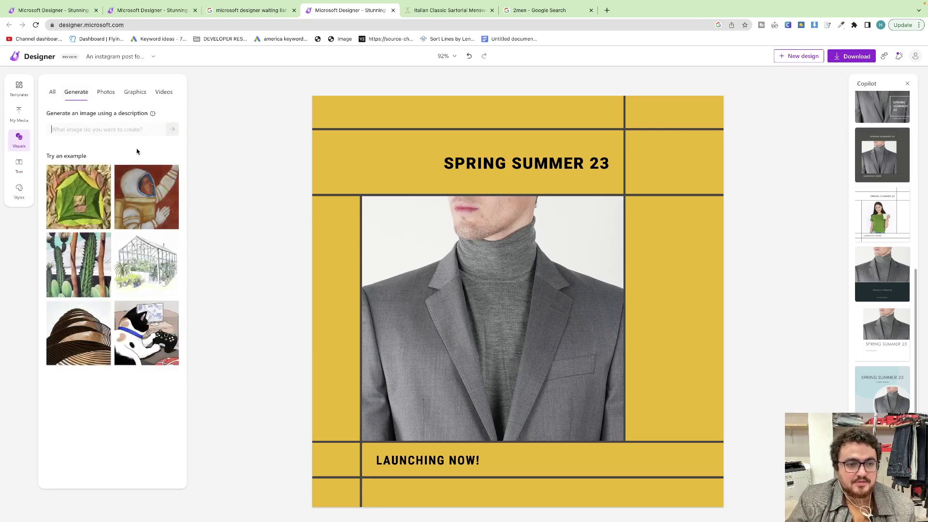
mouse_move(154, 116)
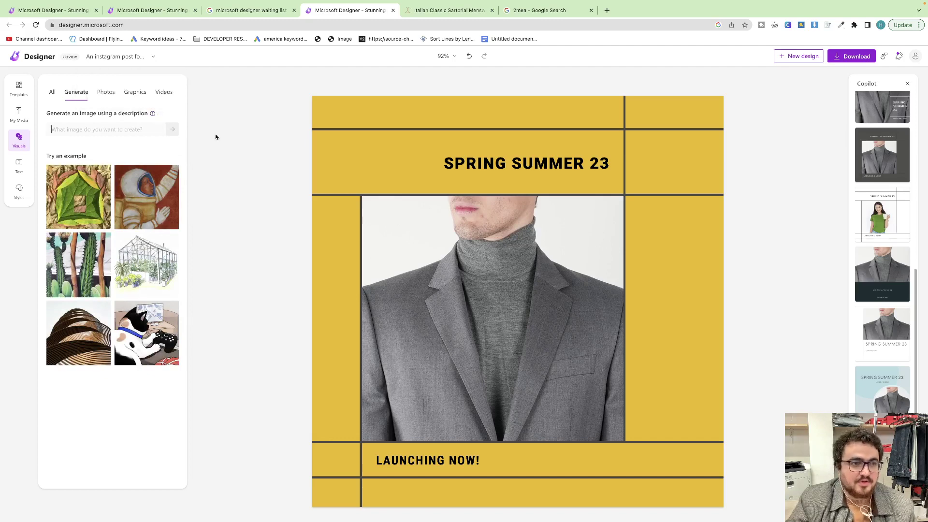
- Add the trousers-and-shoes photo, then pick the white layout pairing both suit photos with Spring Summer 23 text
left_click(18, 116)
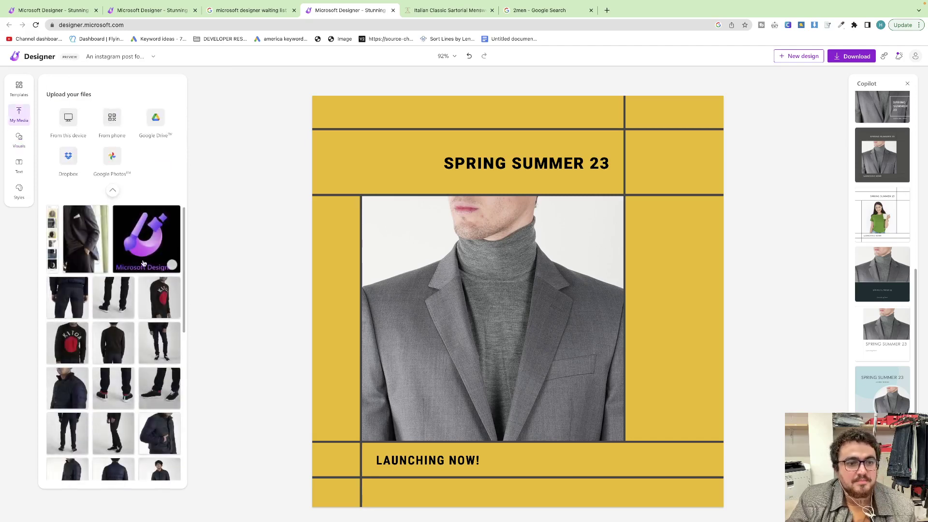
left_click_drag(125, 304, 612, 232)
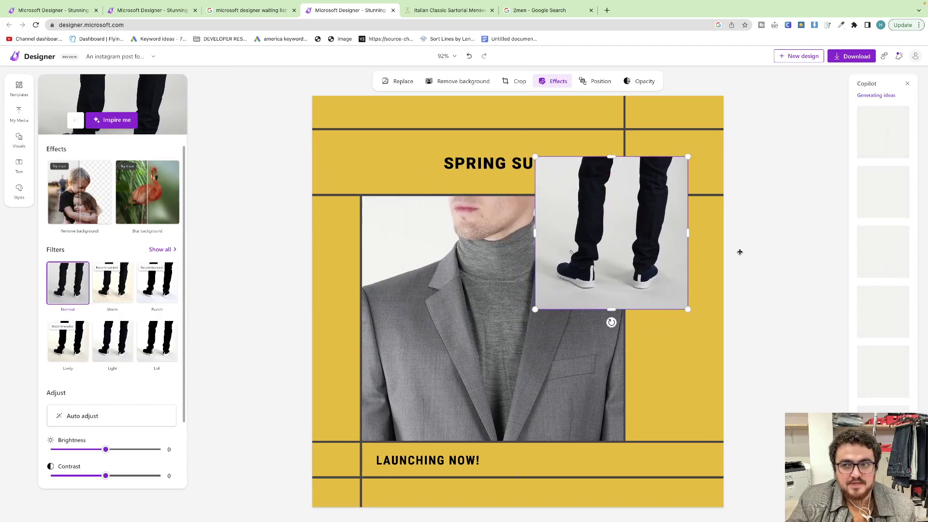
scroll(879, 172, "down", 1)
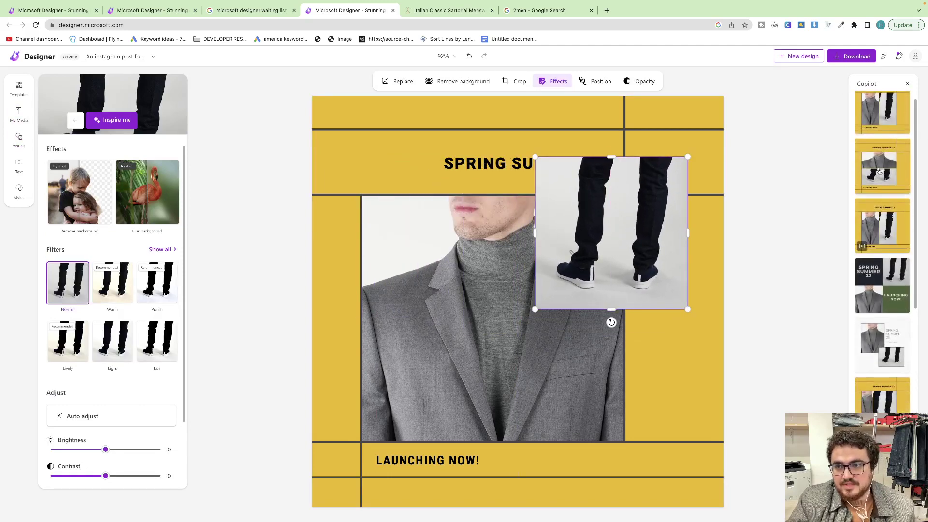
left_click(879, 175)
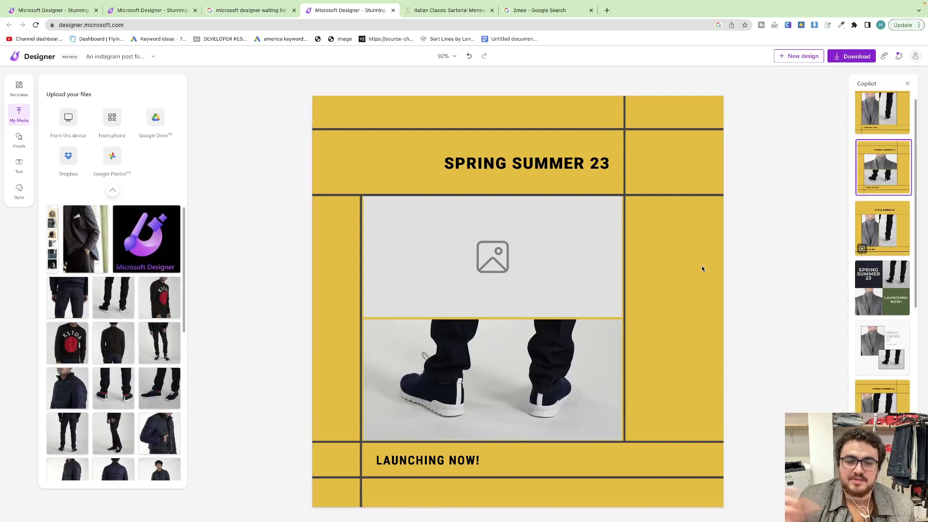
left_click(891, 311)
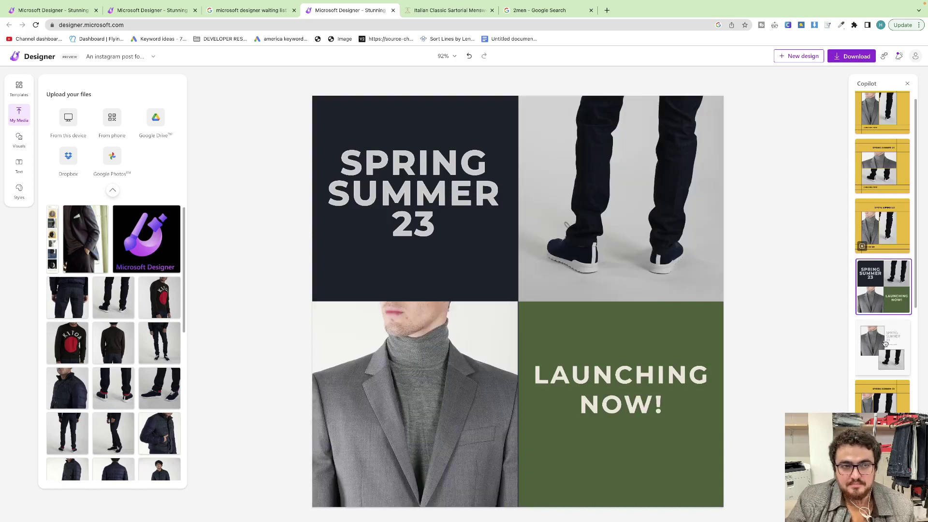
left_click(885, 343)
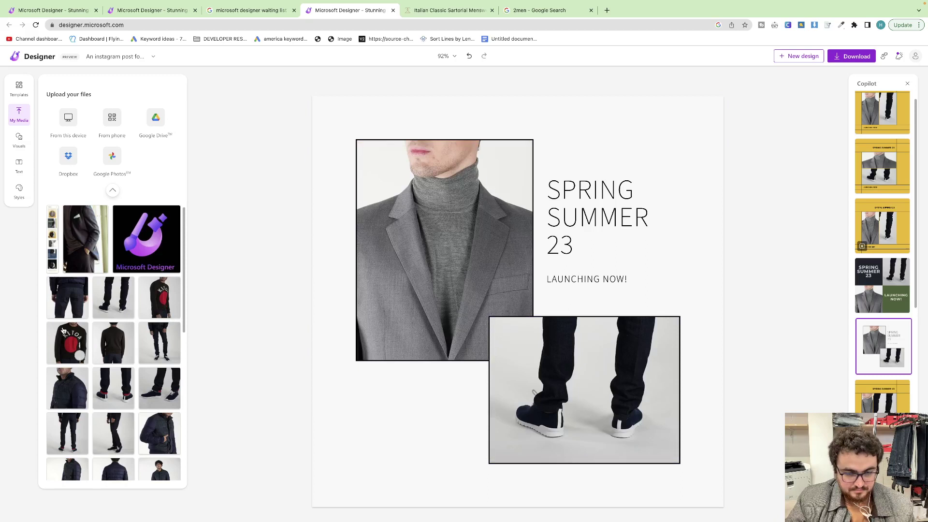
left_click_drag(67, 342, 627, 196)
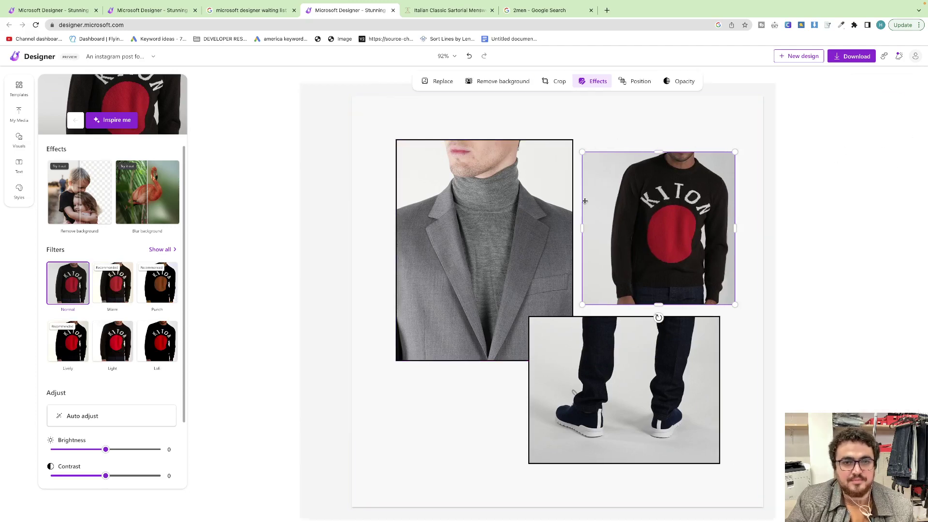
left_click(489, 129)
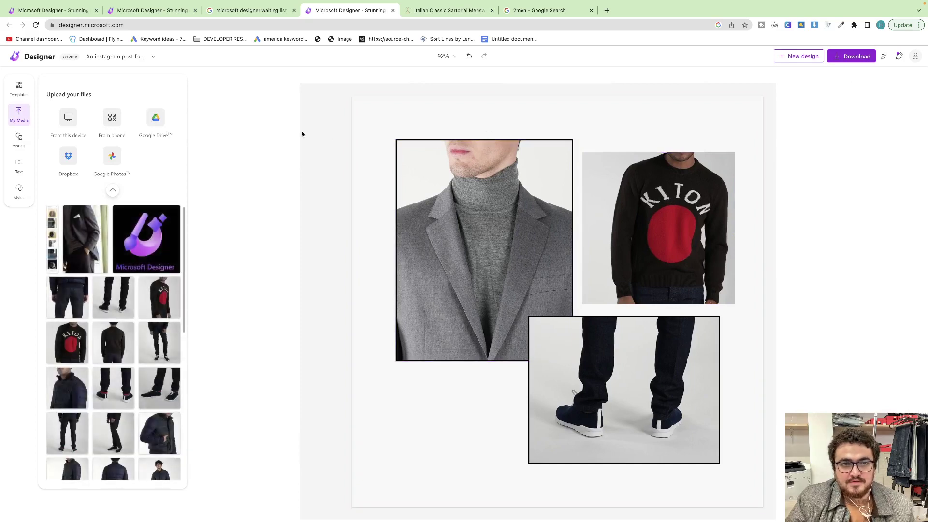
left_click(663, 424)
left_click_drag(675, 193, 446, 252)
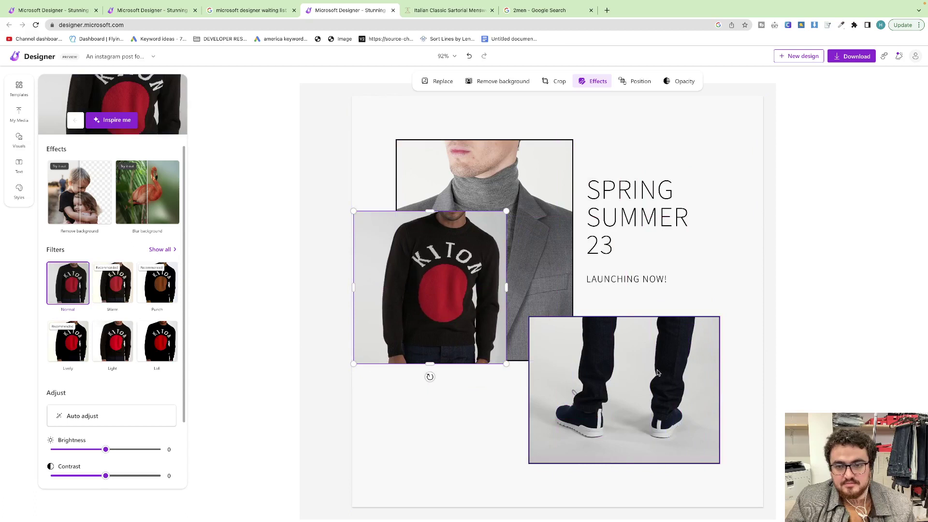
left_click(640, 373)
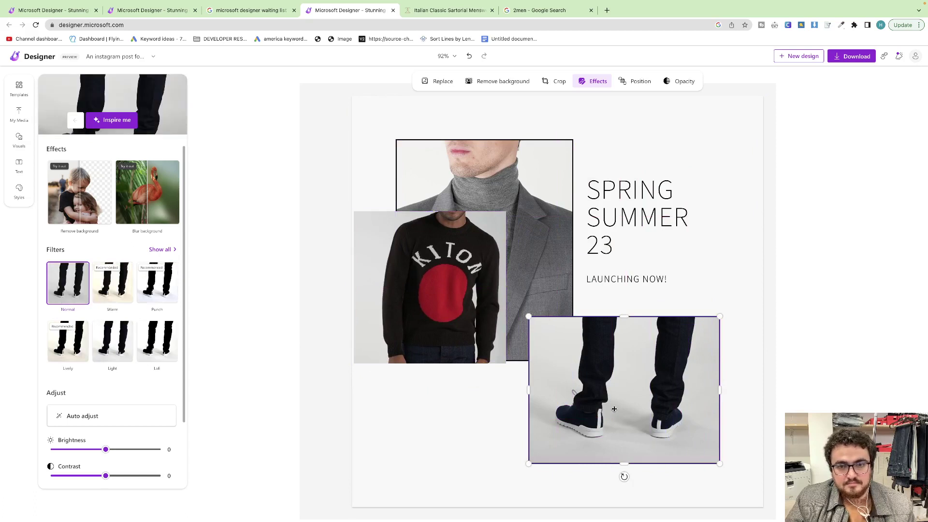
key("super+z")
left_click_drag(617, 397, 638, 408)
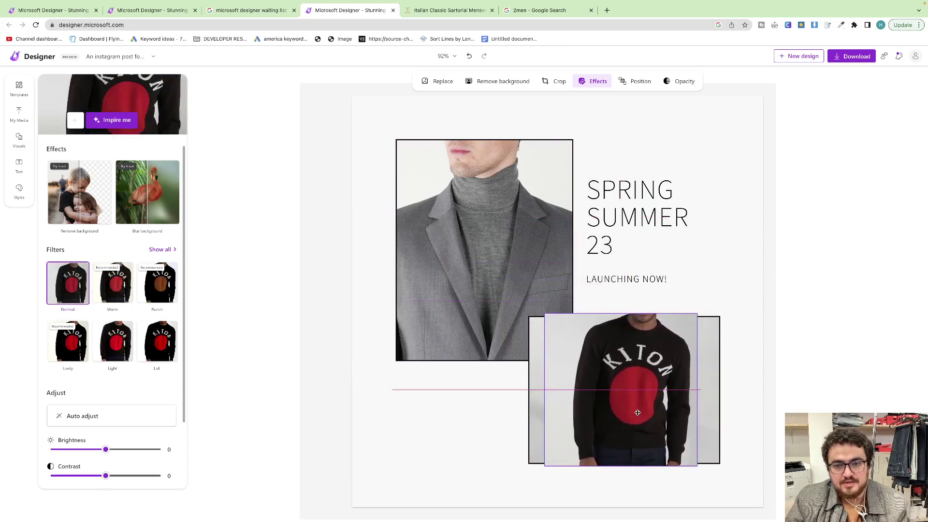
key("BackSpace")
left_click(19, 115)
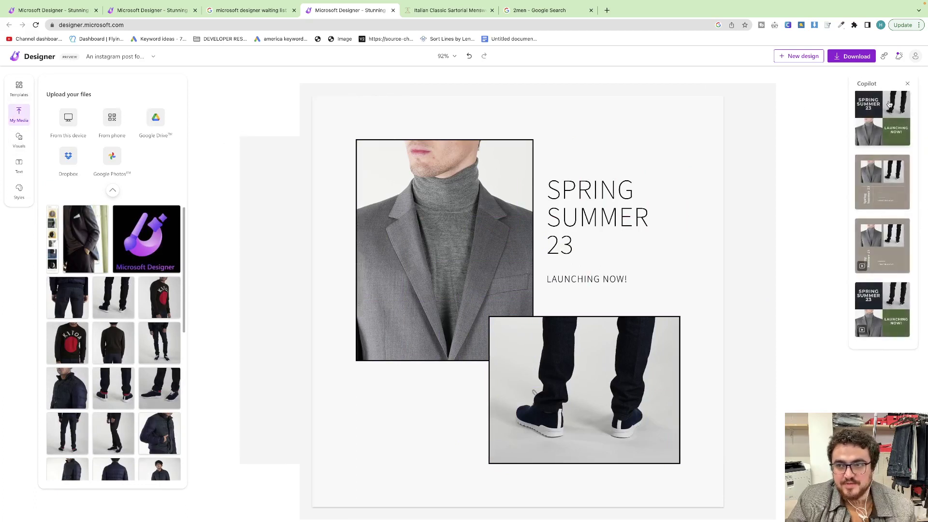
- Apply the taupe layout with vertical Spring Summer 23 text, check OBS, and show My Media
left_click(885, 261)
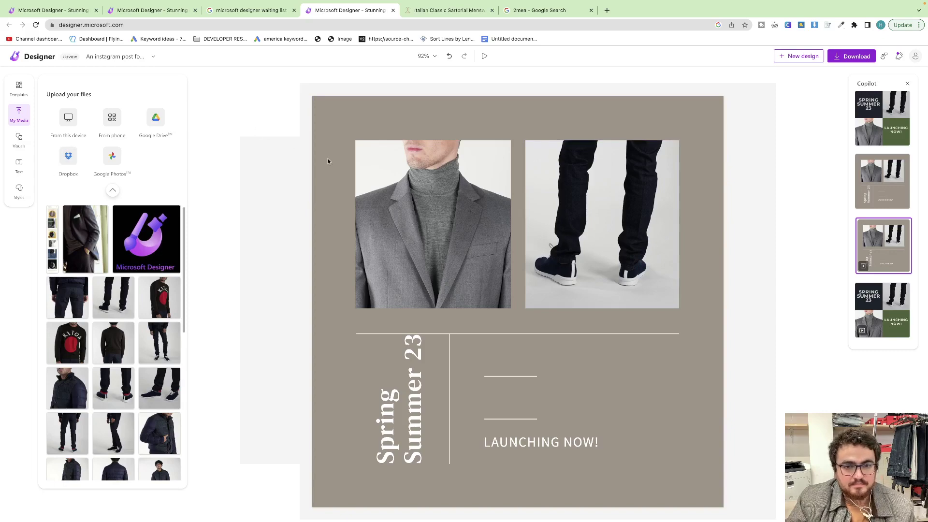
key("ctrl+Left")
key("ctrl+Up")
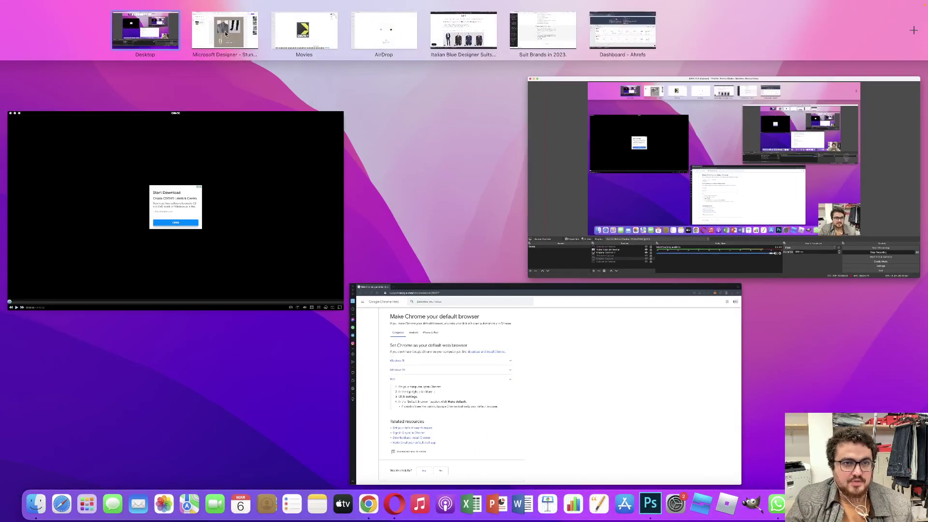
left_click(225, 33)
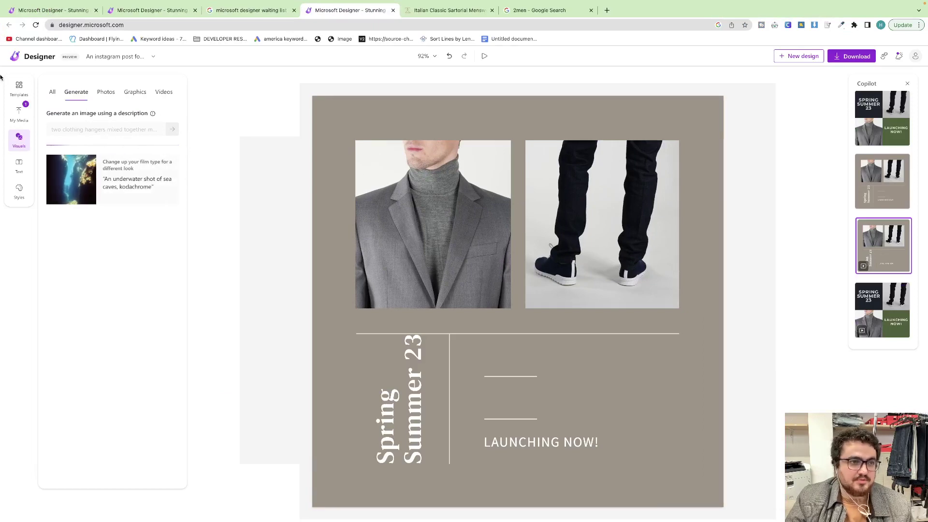
left_click(20, 114)
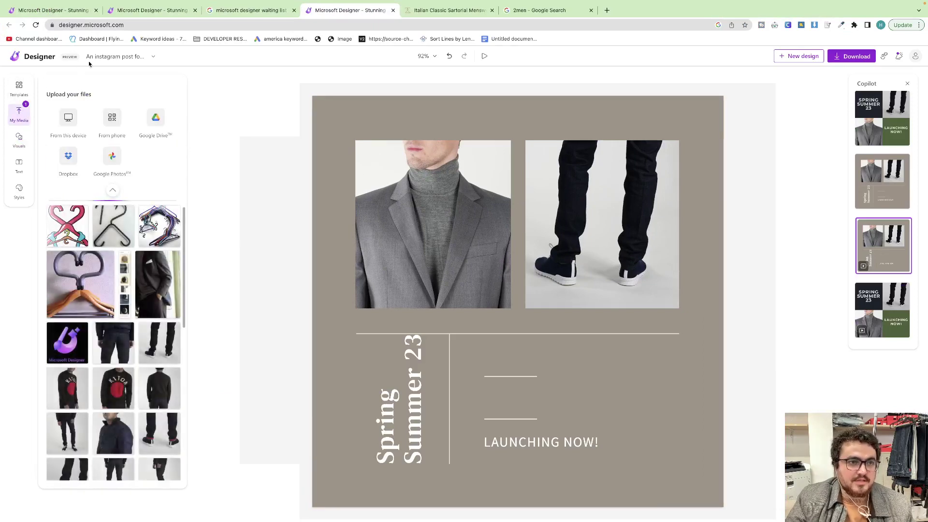
left_click(104, 57)
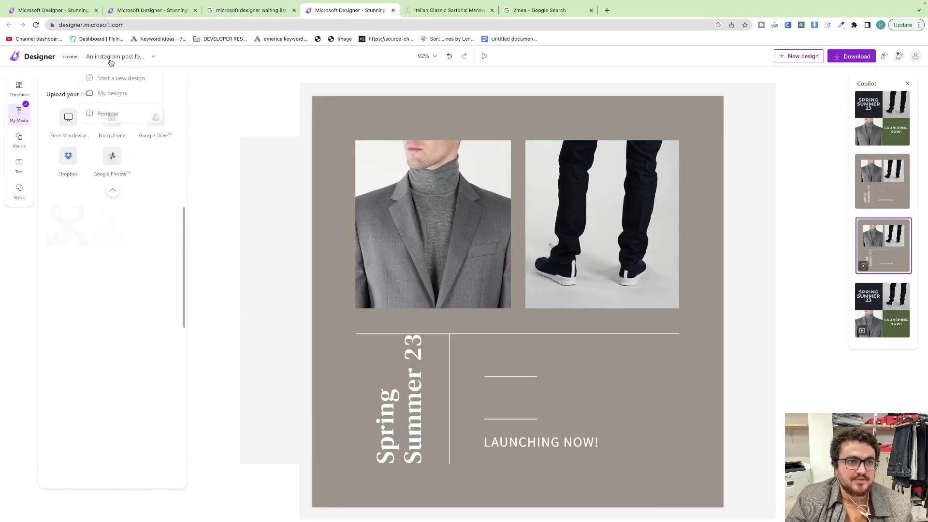
- Start a new design and clear its description to begin 'A featured blog post image…'
left_click(133, 80)
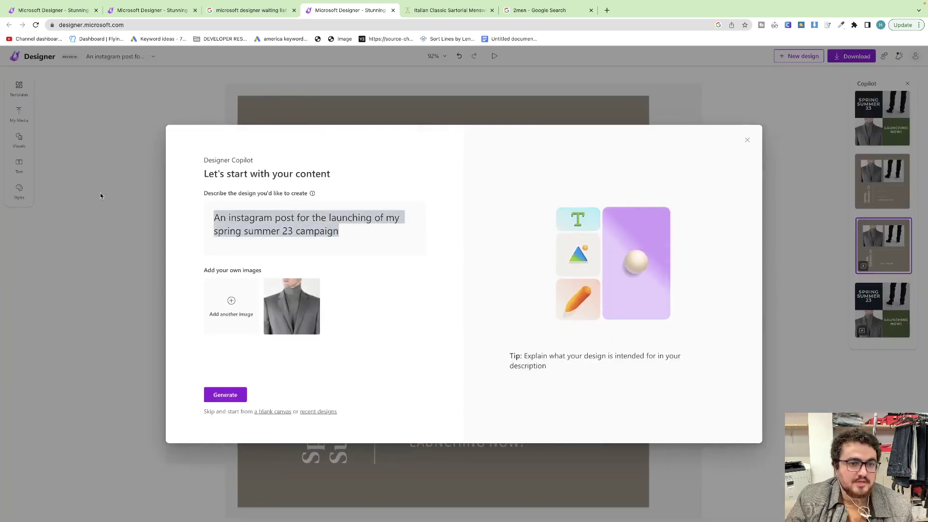
double_click(284, 218)
type("reel")
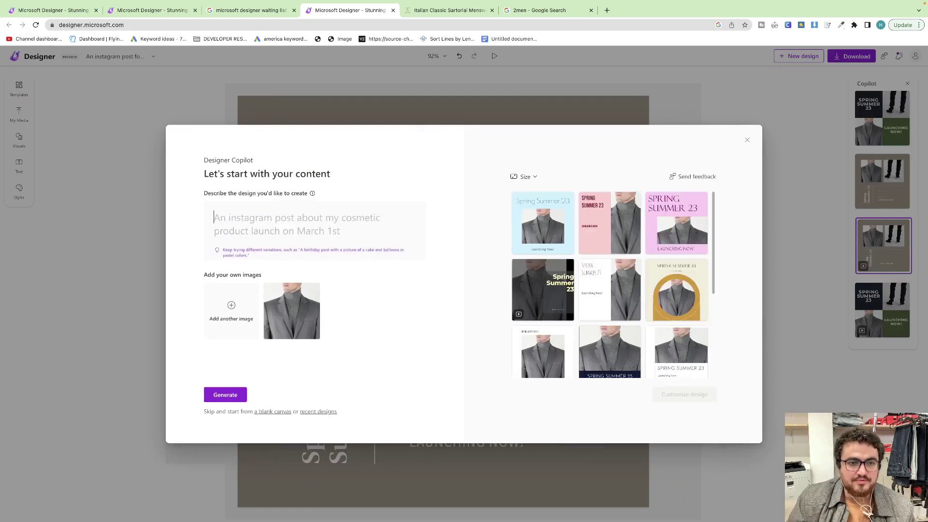
type("A blog post")
key("ctrl+a")
key("BackSpace")
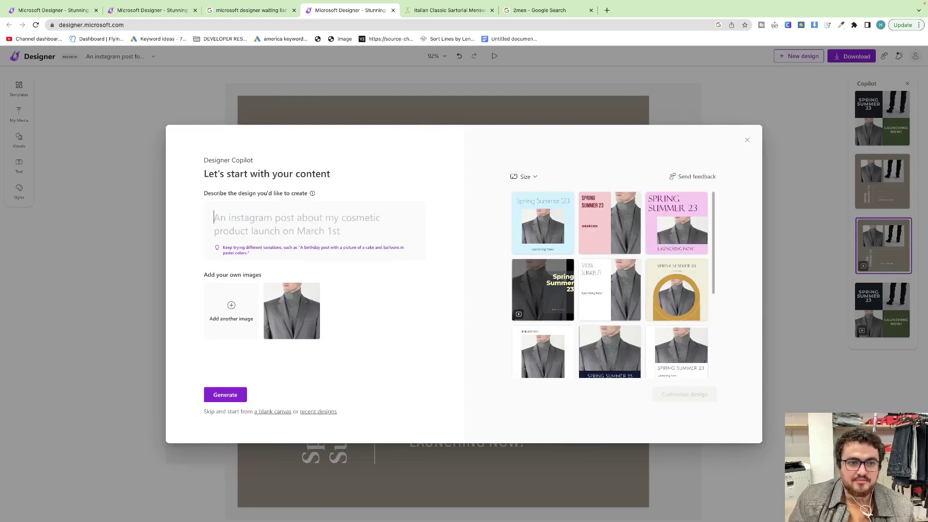
type("A")
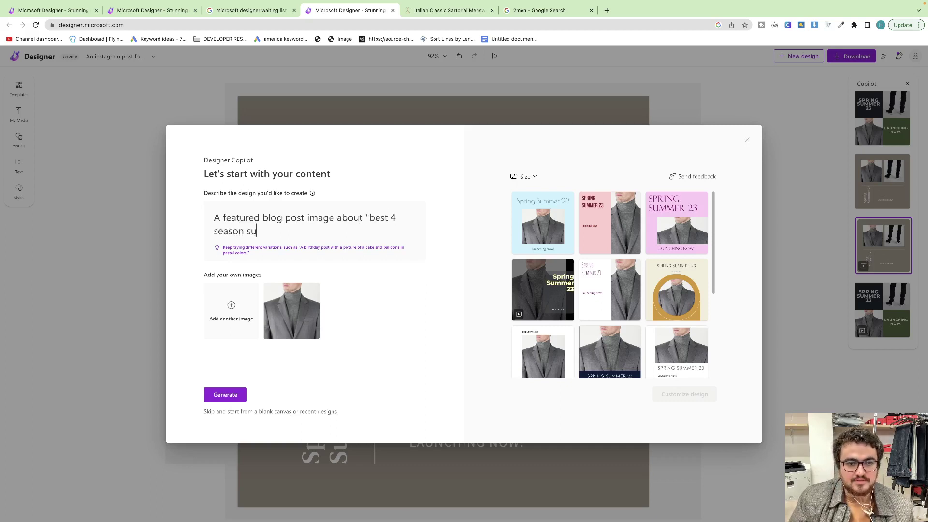
- Generate designs from the Best 4 Season Suits description, check the OBS recording, and return to Designer
left_click(227, 411)
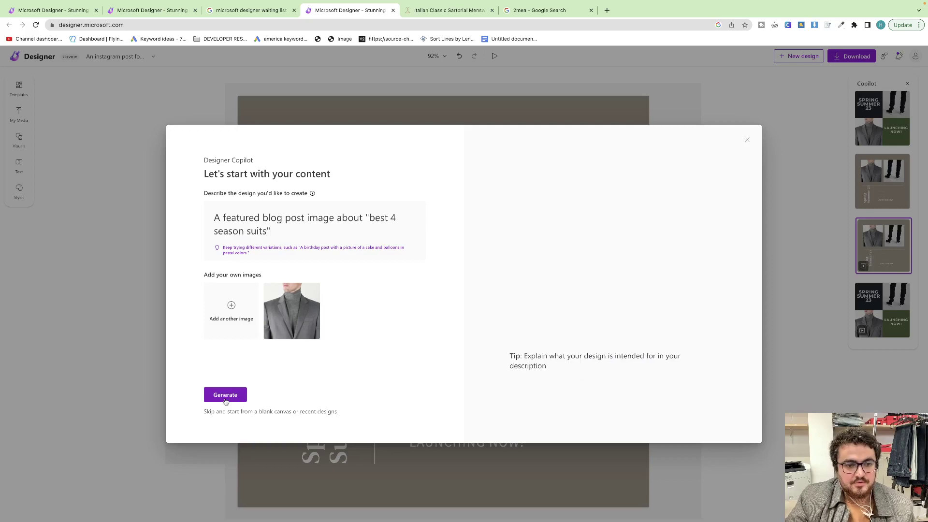
key("ctrl+Up")
left_click(645, 181)
key("ctrl+Up")
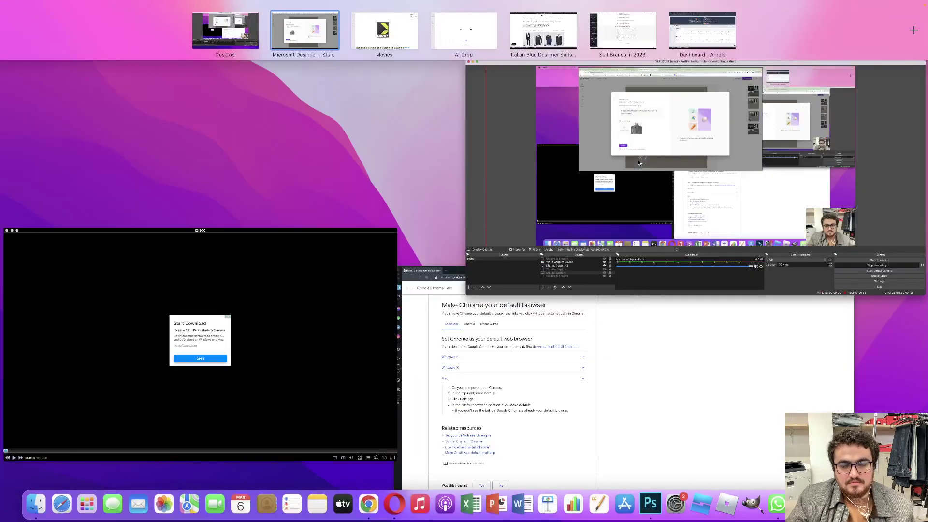
left_click(669, 176)
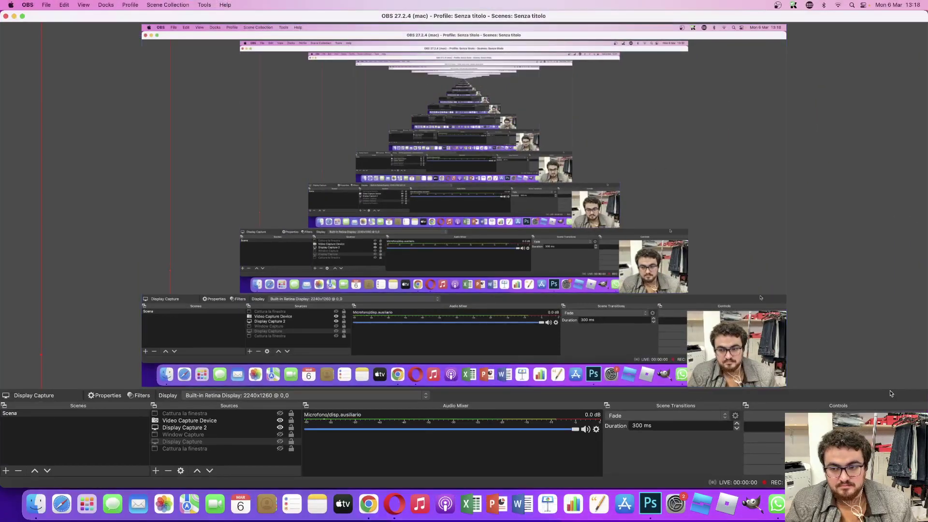
key("ctrl+Up")
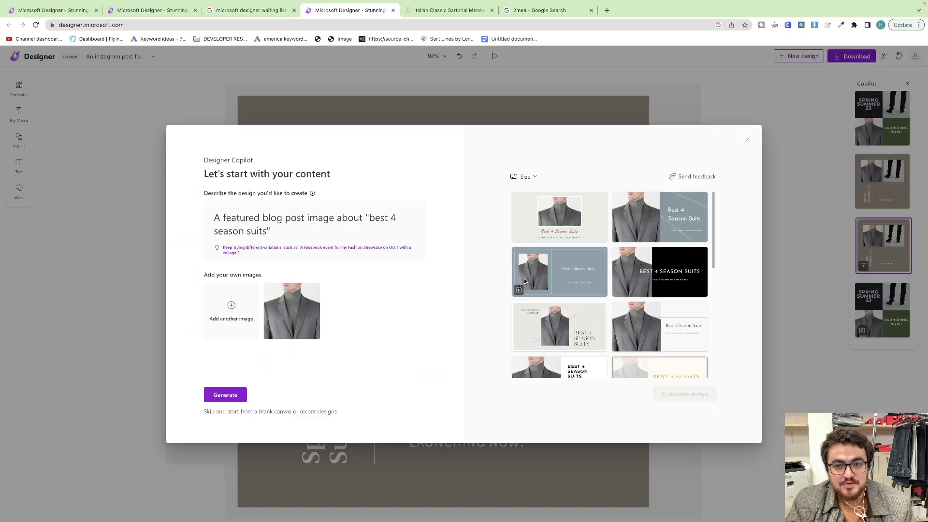
left_click(298, 30)
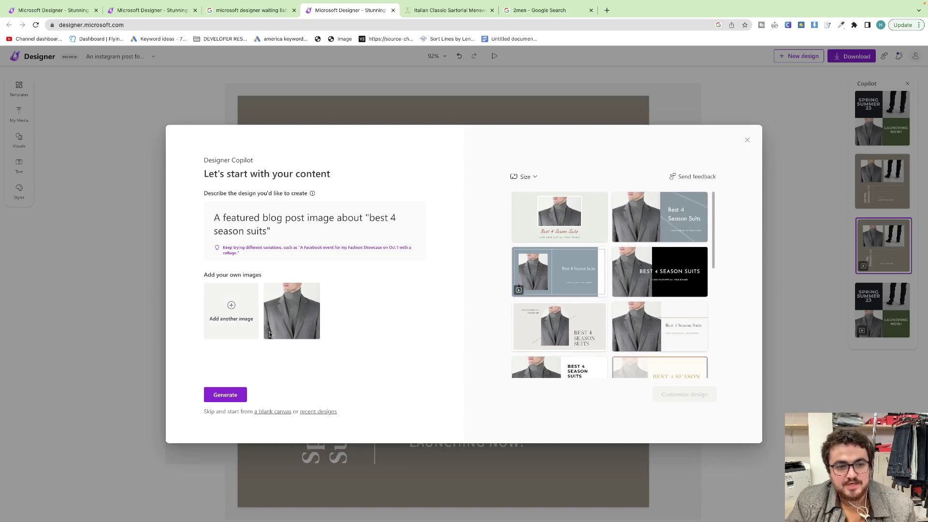
scroll(583, 239, "down", 1)
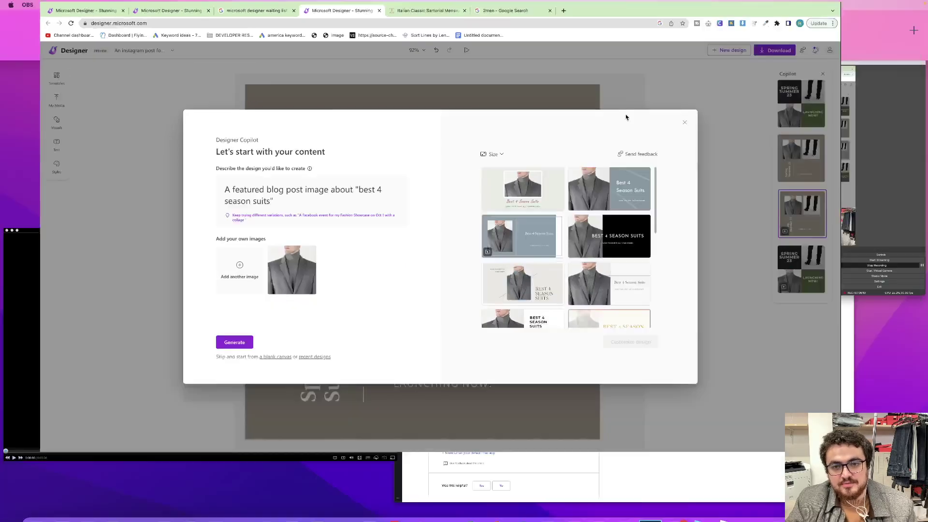
key("ctrl+Up")
key("ctrl+Up")
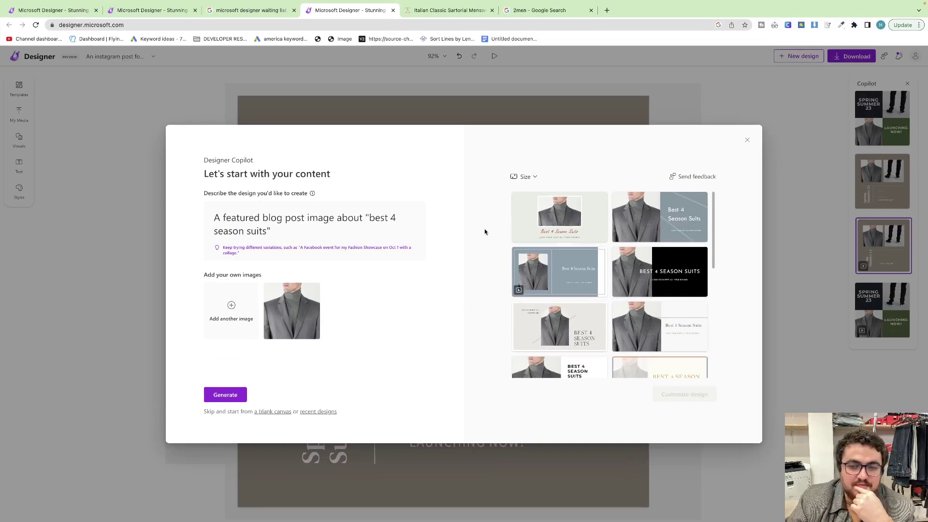
scroll(596, 277, "down", 5)
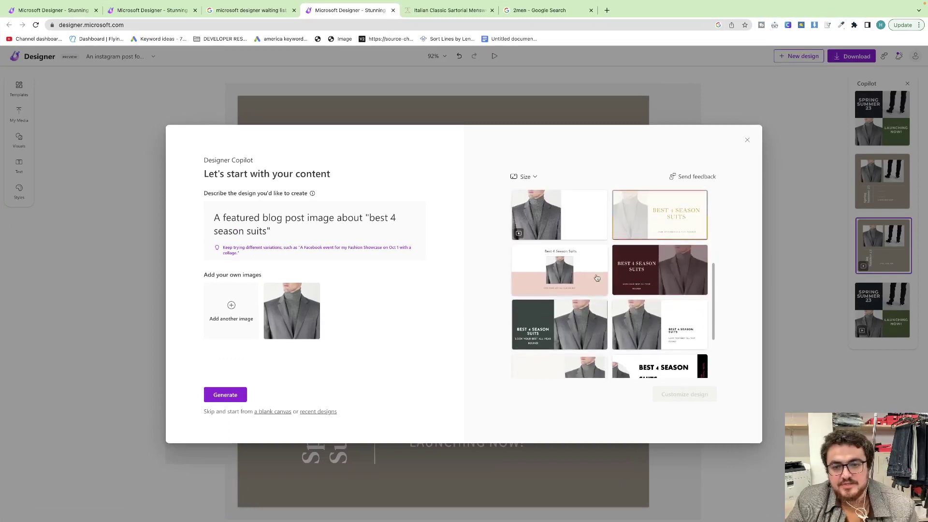
scroll(557, 313, "down", 3)
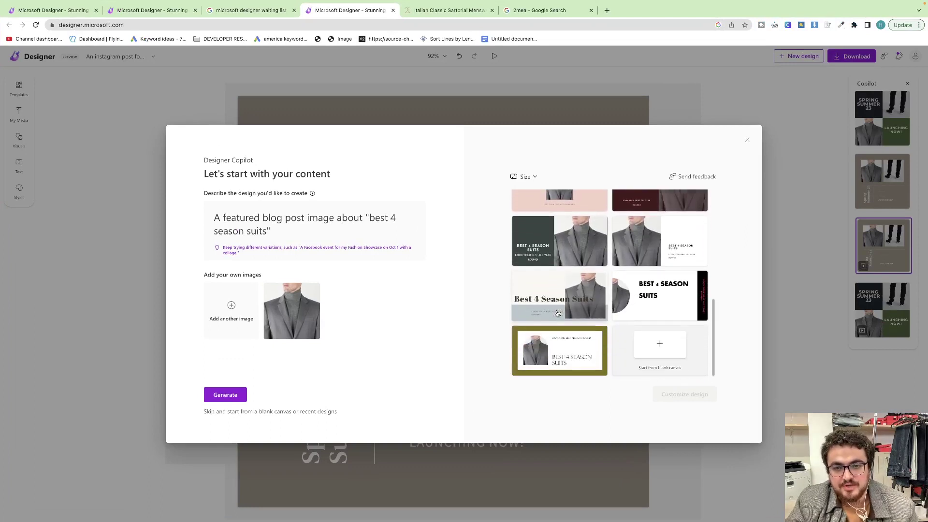
scroll(570, 319, "up", 8)
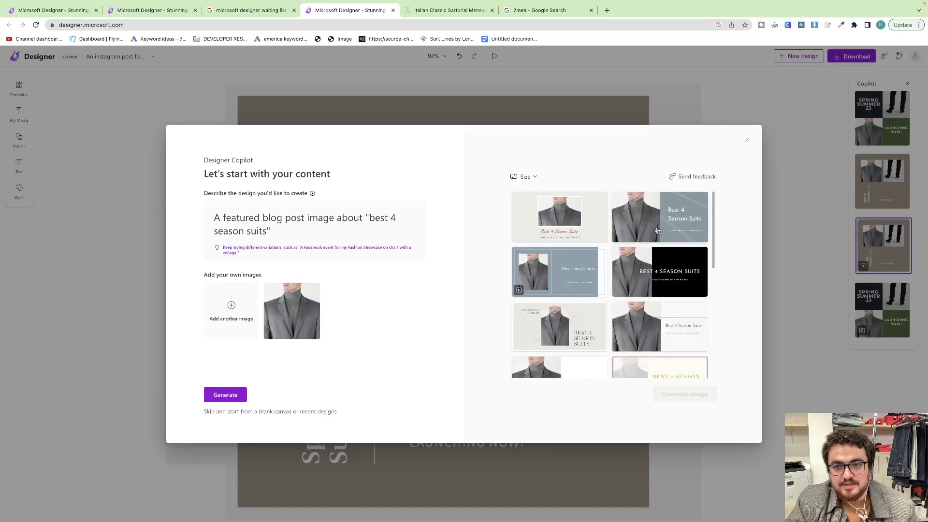
- Download the grey-blue Best 4 Season Suits design as a PNG image, Designer (3).png
left_click(657, 231)
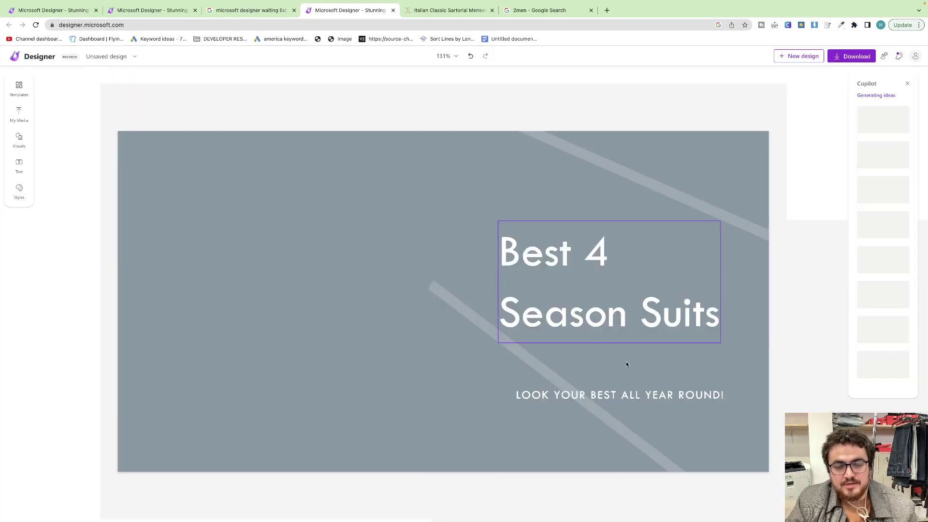
left_click(845, 57)
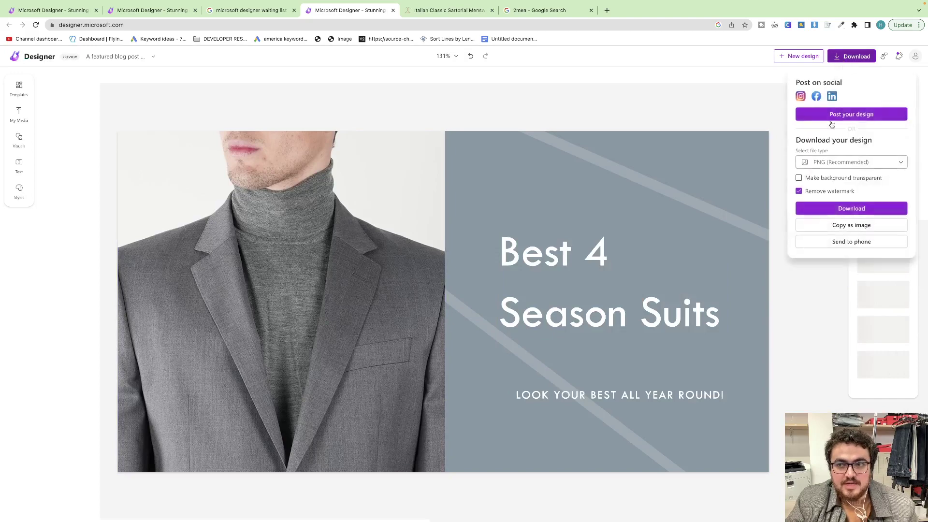
left_click(845, 209)
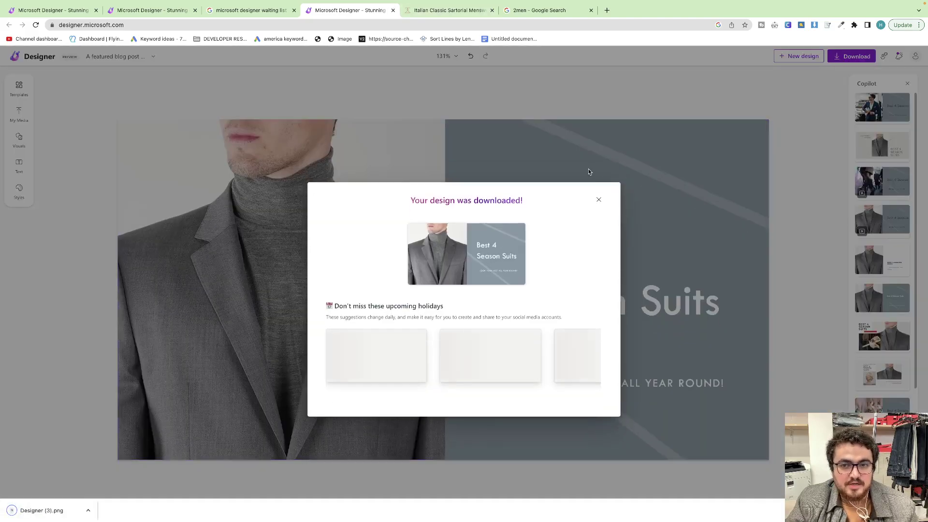
left_click(598, 198)
- Go to the 2men.it homepage from the Google Search tab
left_click(540, 32)
left_click(405, 46)
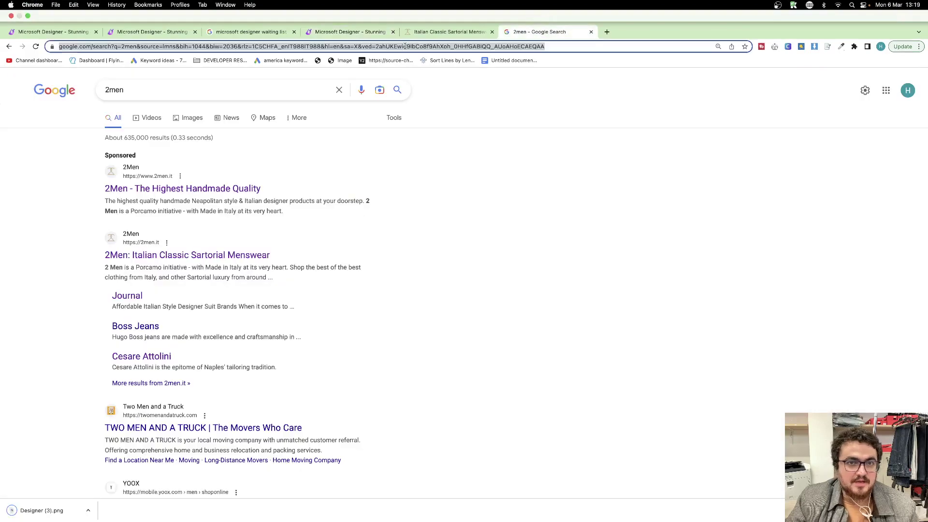
type("2men.it")
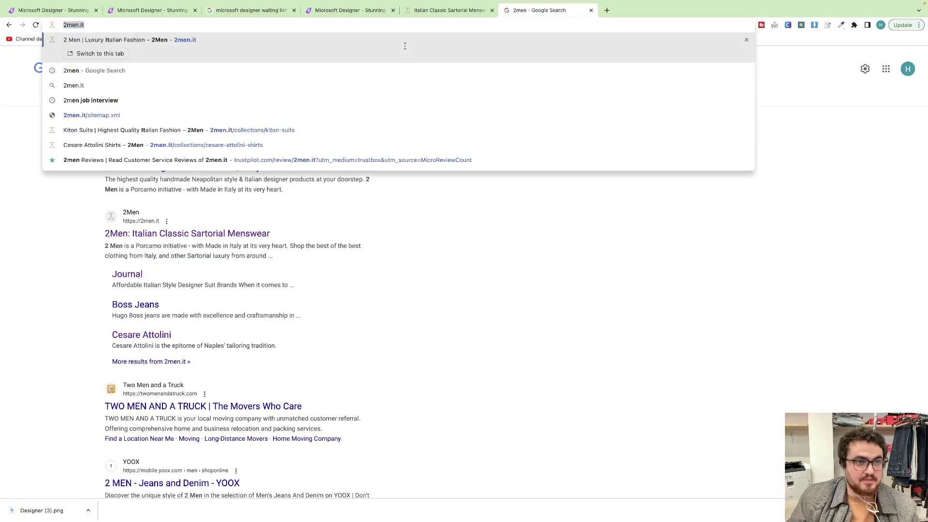
key("Return")
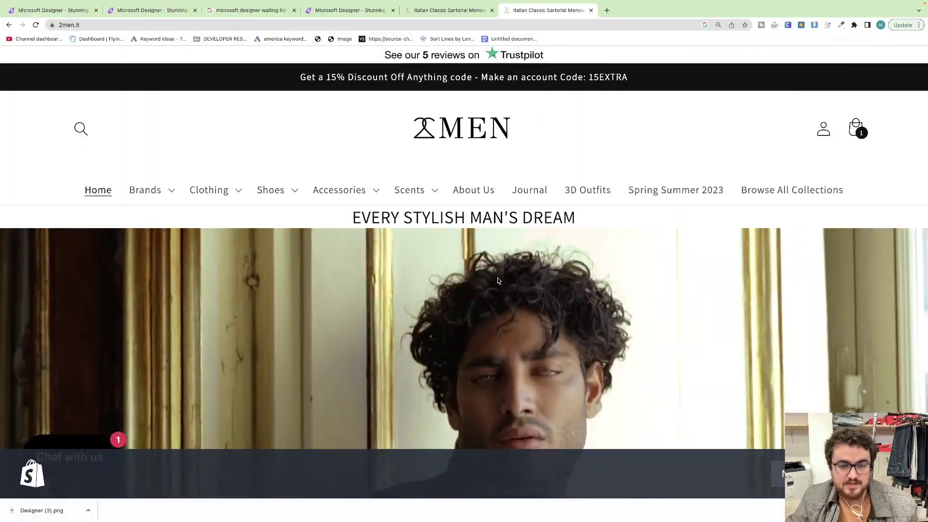
- Open the Club Outfits For Men and Best Italian Designer Brands journal articles in new tabs
scroll(497, 281, "down", 20)
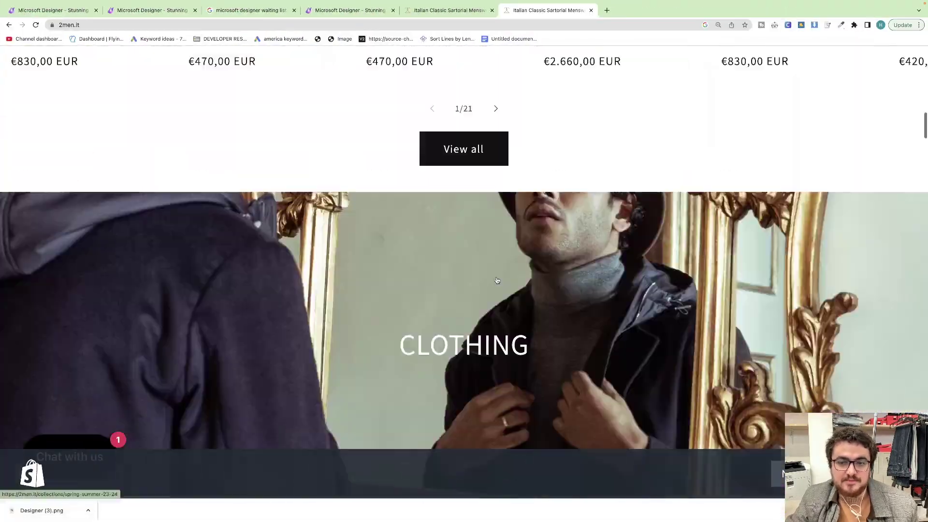
scroll(496, 283, "down", 10)
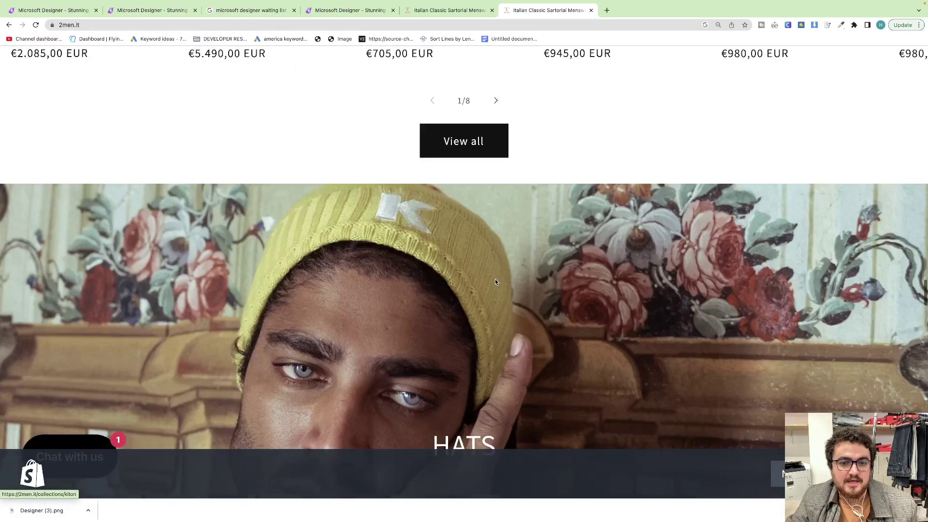
scroll(495, 282, "down", 20)
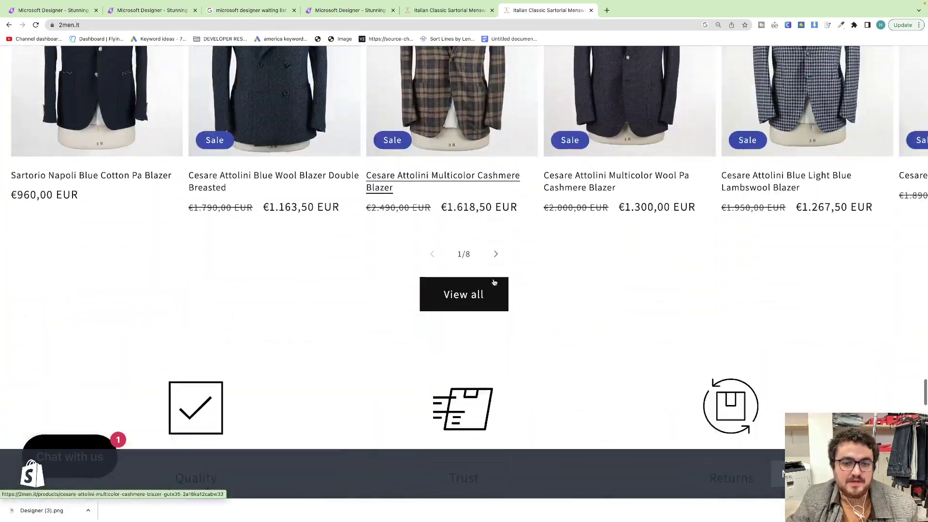
scroll(494, 282, "down", 10)
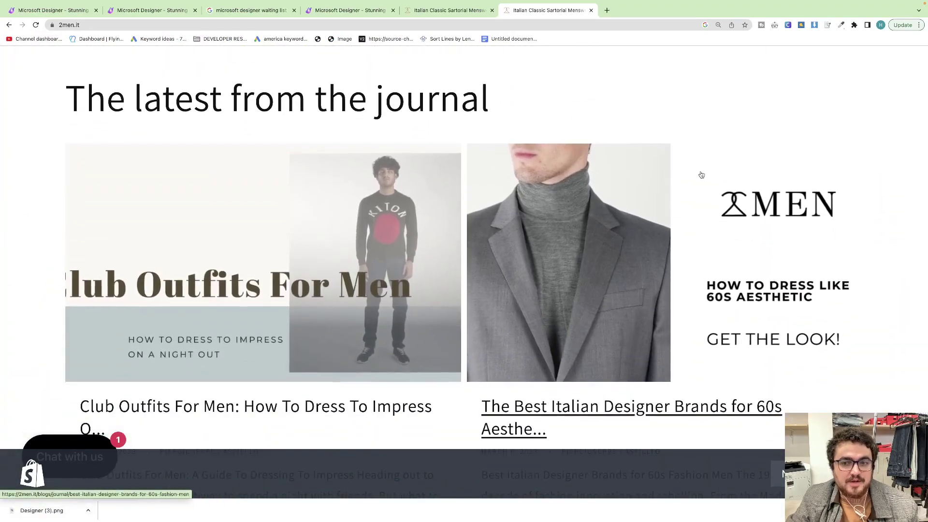
left_click(241, 407, "super")
left_click(628, 407, "super")
- Open the Kiton suit image from the Club Outfits For Men article in its own tab
left_click(624, 14)
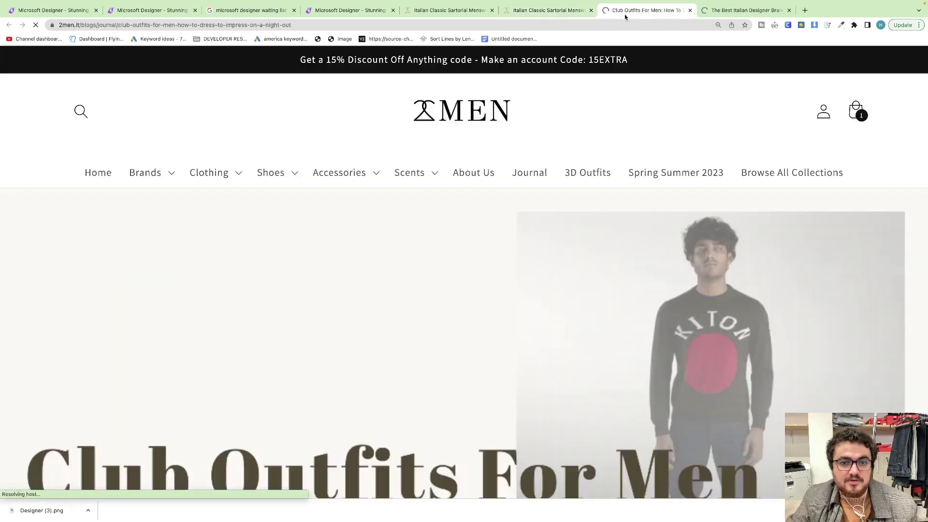
scroll(501, 191, "down", 5)
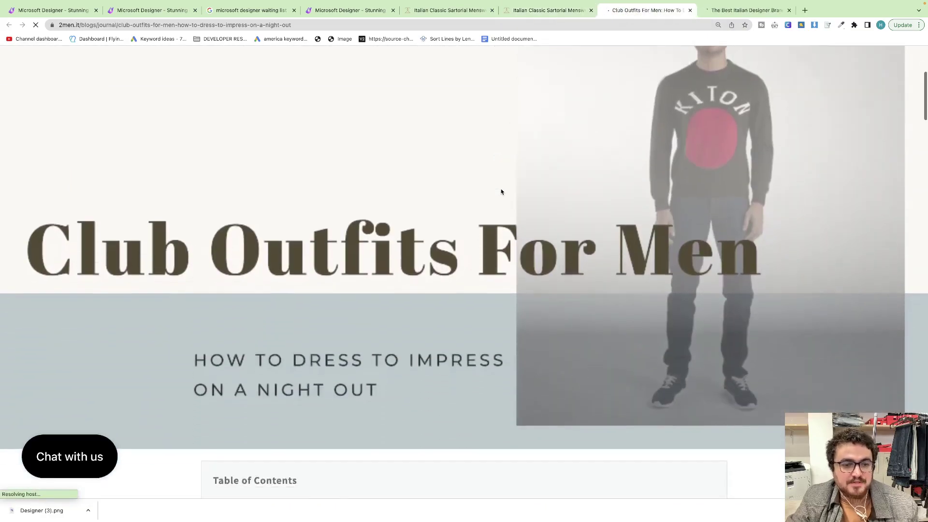
scroll(501, 192, "down", 9)
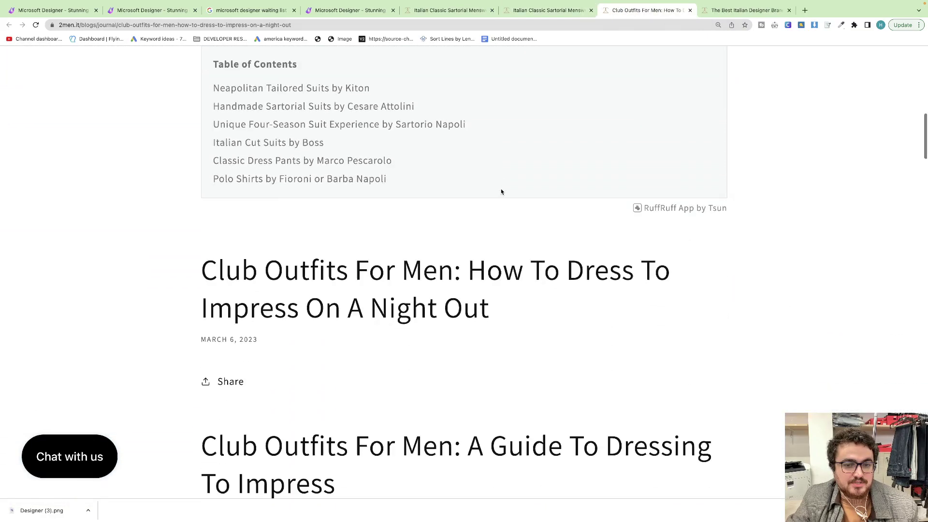
scroll(501, 192, "down", 20)
scroll(522, 211, "up", 7)
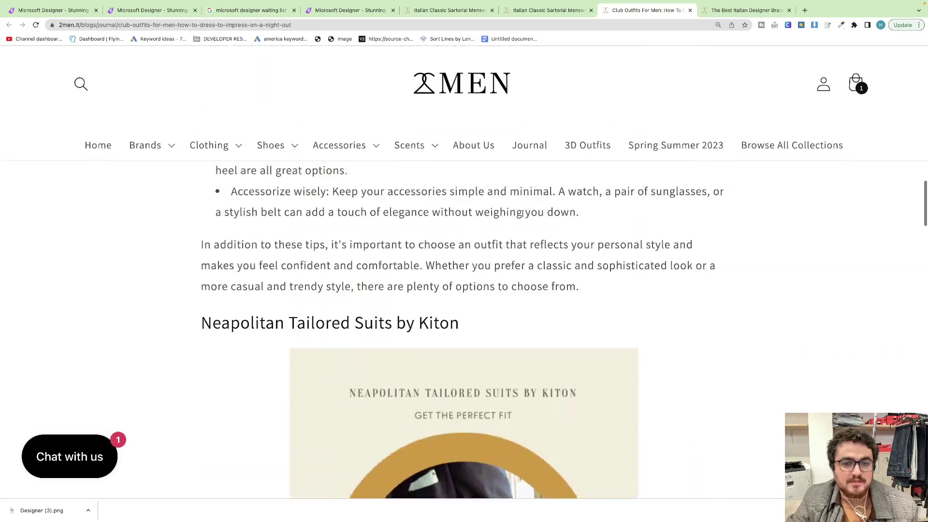
scroll(522, 215, "down", 2)
scroll(446, 304, "down", 2)
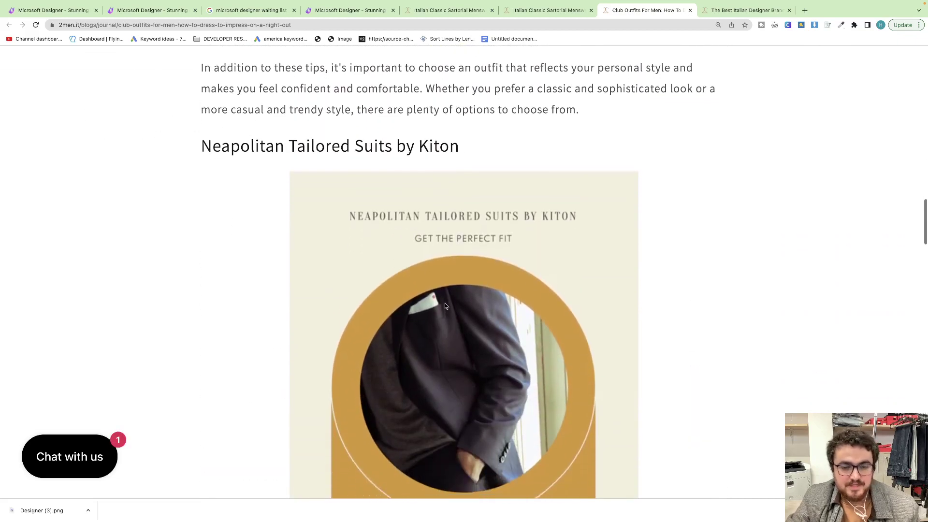
scroll(445, 305, "down", 1)
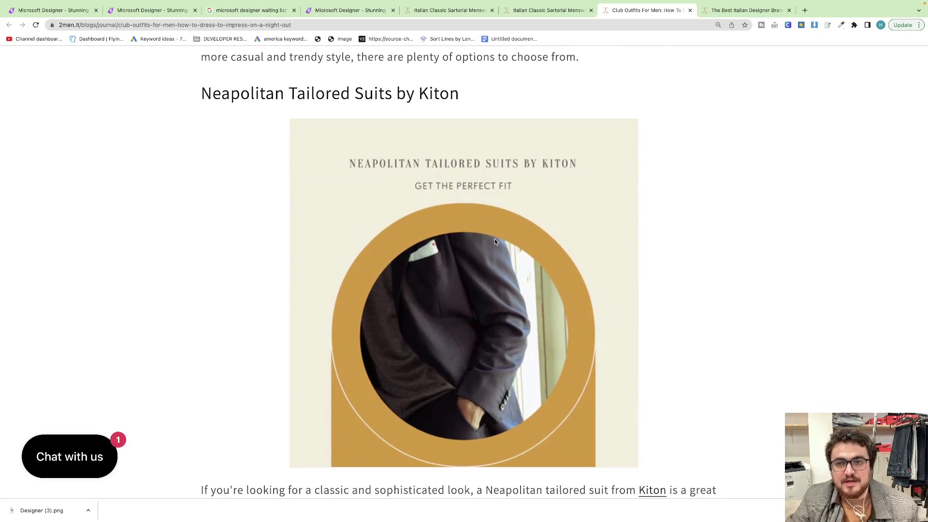
left_click_drag(494, 239, 831, 11)
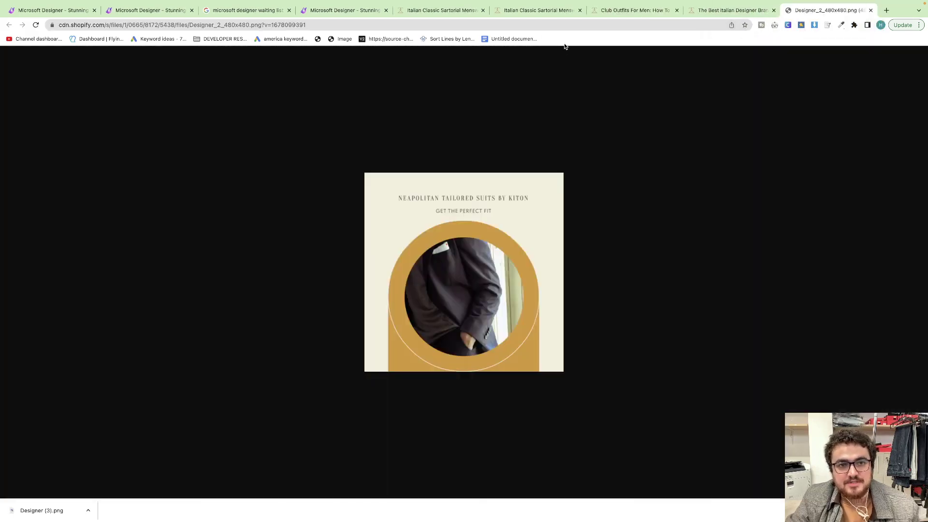
- Compare the Kiton image in the article with its standalone image tab
left_click(609, 11)
scroll(538, 184, "down", 7)
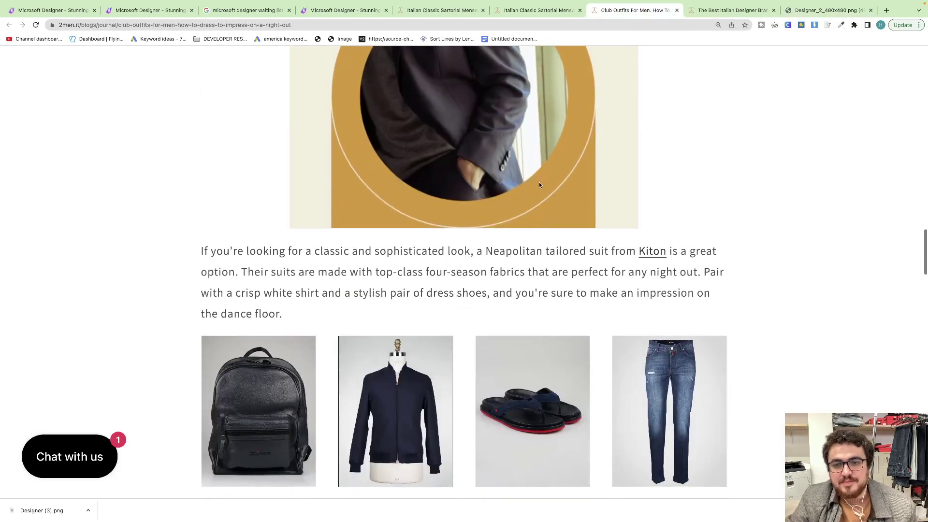
scroll(540, 183, "down", 4)
scroll(544, 176, "up", 10)
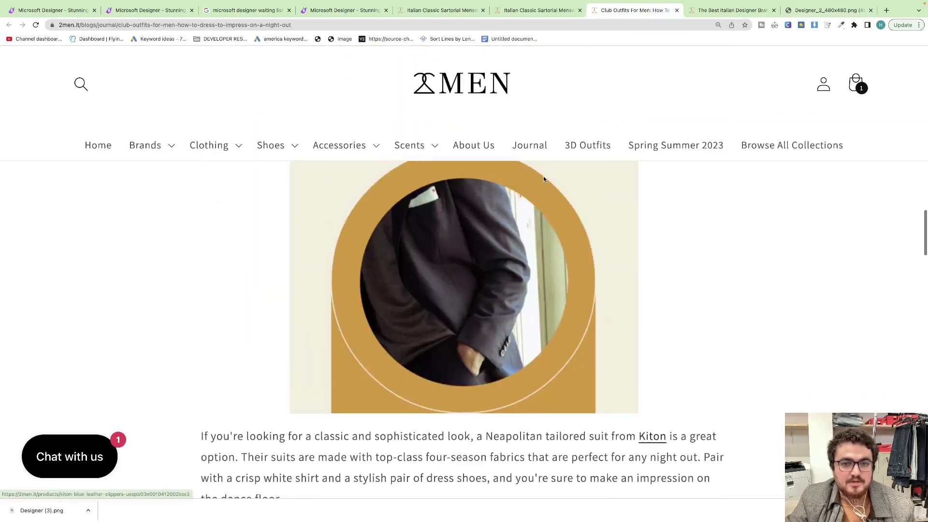
left_click(806, 9)
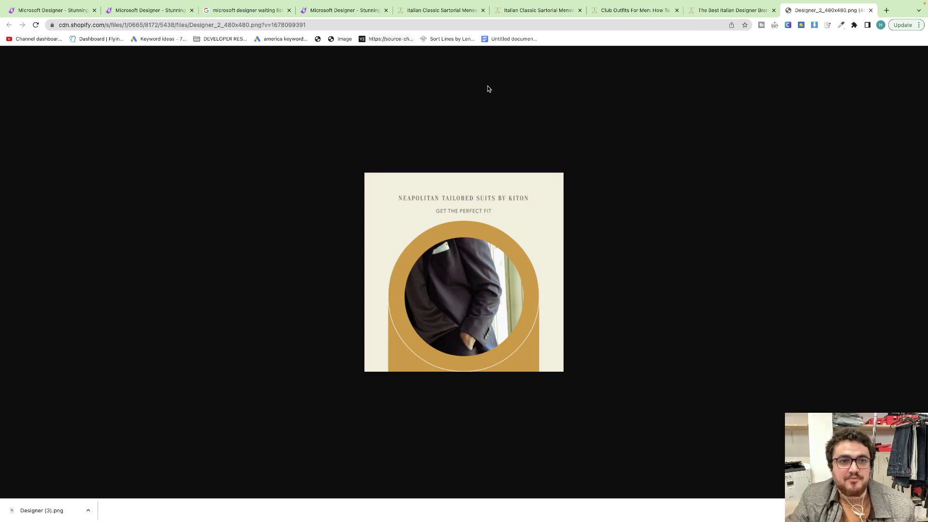
- Reload the Club Outfits For Men article and scroll through it again
left_click(698, 14)
left_click(632, 11)
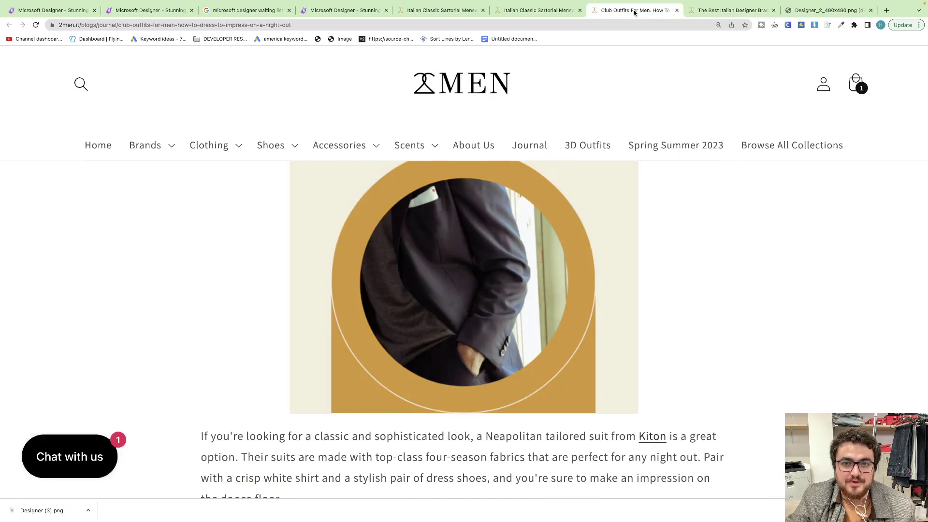
key("super+r")
scroll(514, 223, "down", 2)
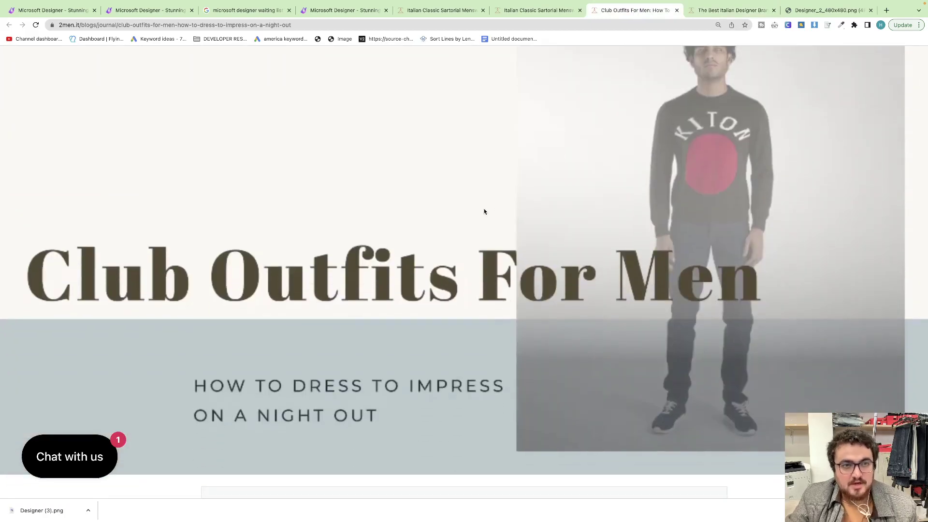
scroll(420, 173, "up", 2)
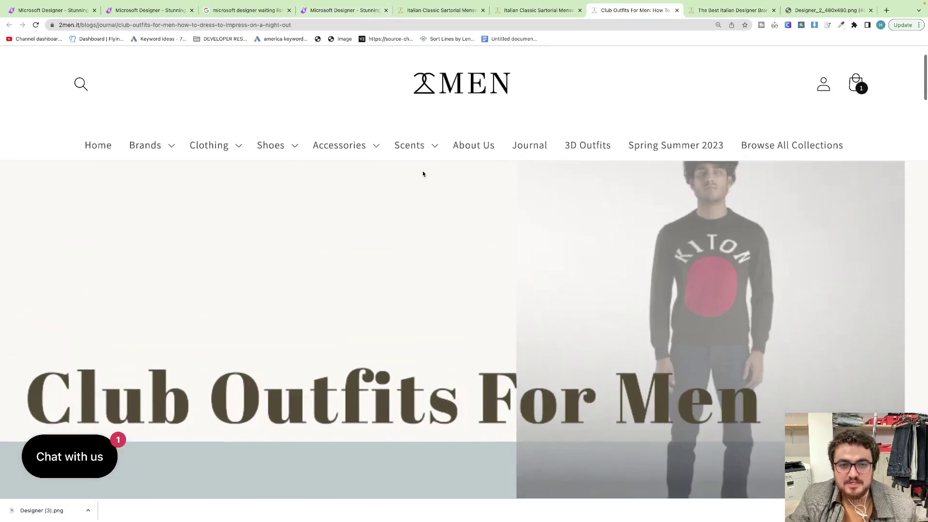
scroll(412, 216, "down", 10)
scroll(413, 216, "down", 12)
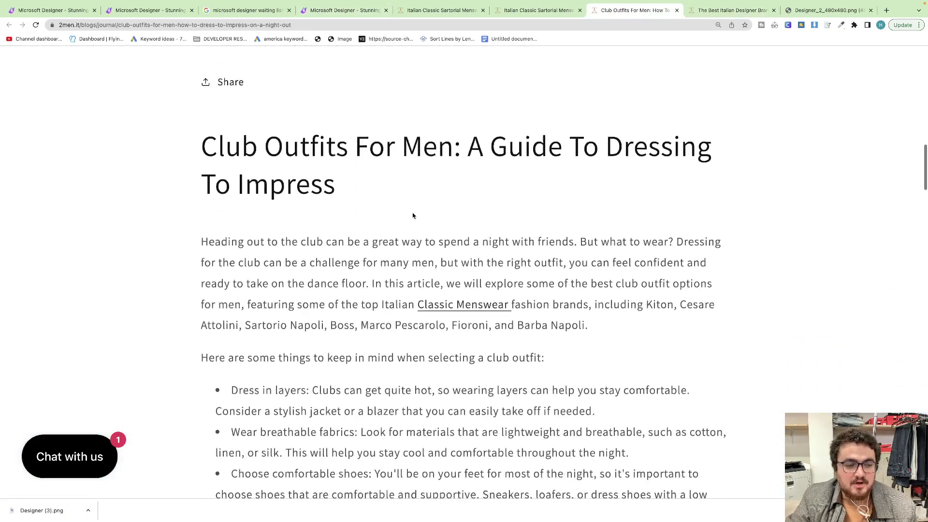
scroll(413, 215, "down", 1)
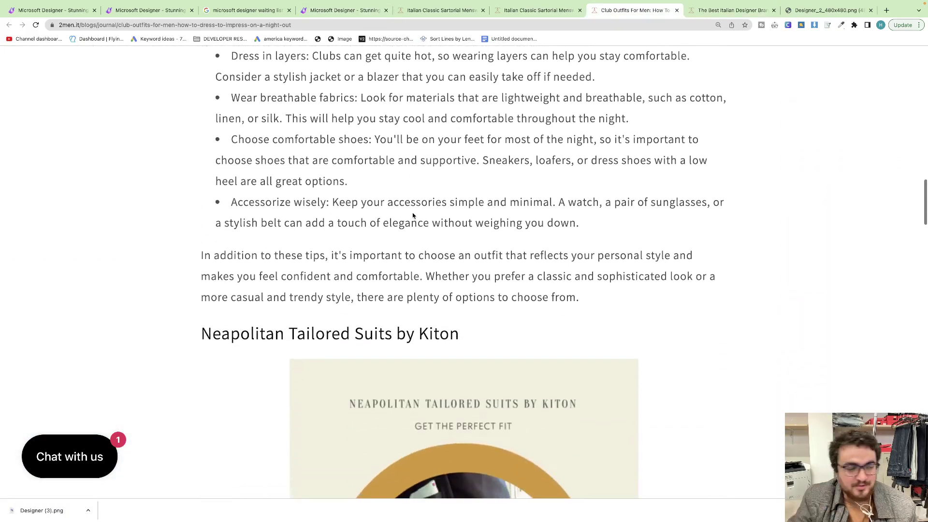
scroll(427, 218, "down", 8)
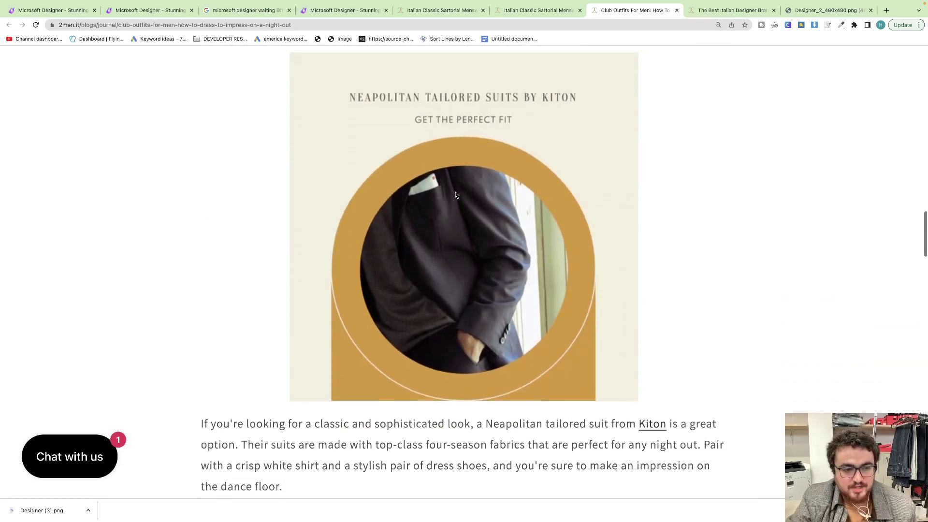
- Return to Microsoft Designer, close the Copilot dialog, and go to the Ground-breaking design
left_click(169, 11)
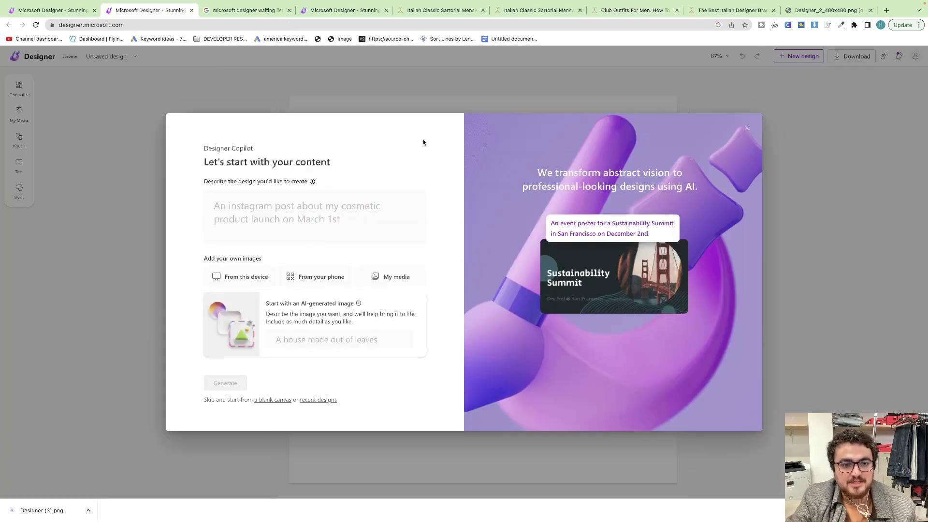
left_click(746, 130)
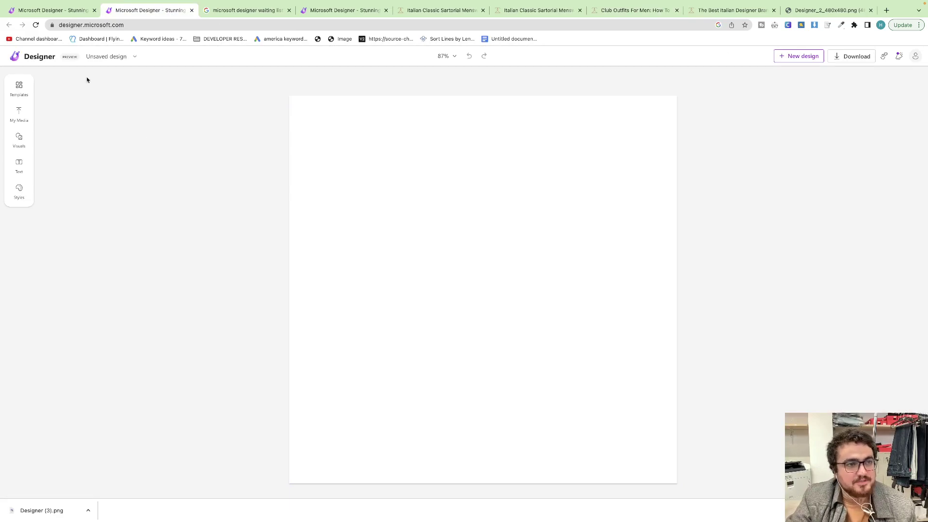
left_click(69, 15)
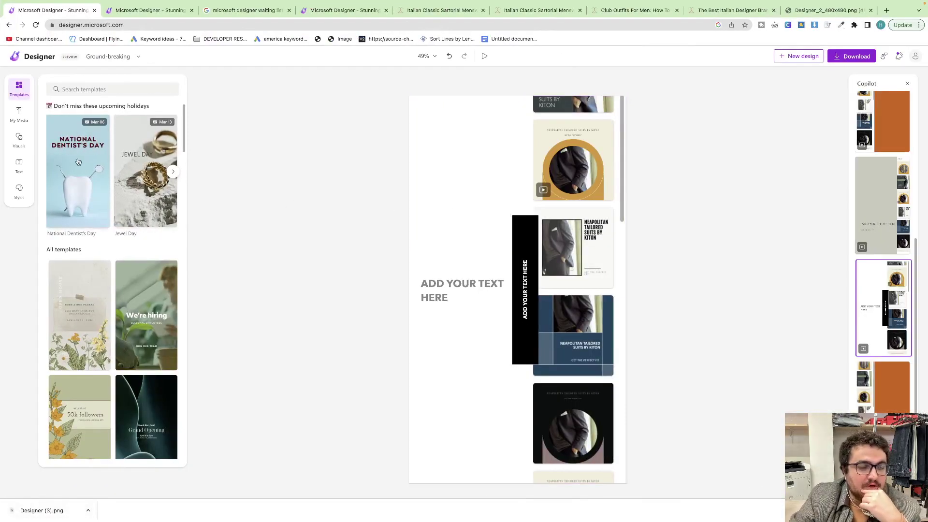
- Replace the design with the St. Patrick's Day template and show the uploaded photos
scroll(79, 162, "right", 5)
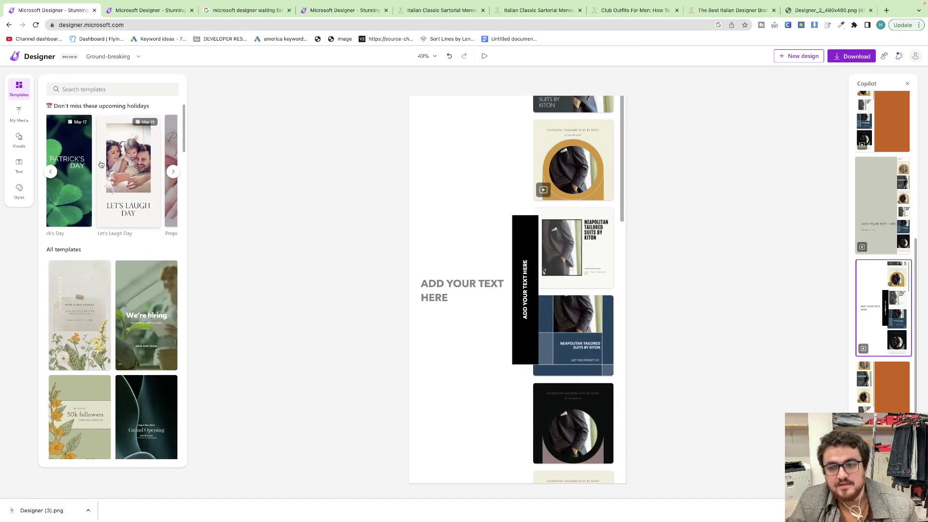
scroll(108, 164, "left", 3)
scroll(109, 163, "right", 3)
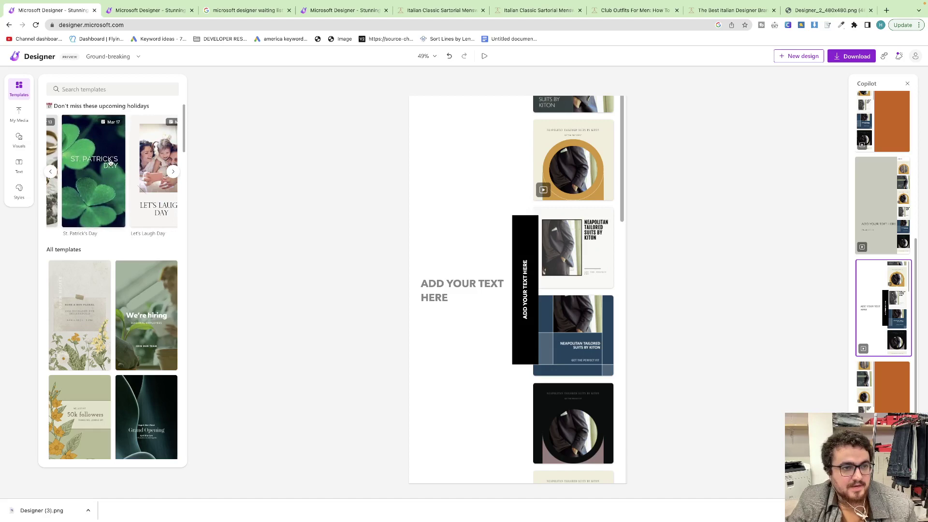
left_click(114, 170)
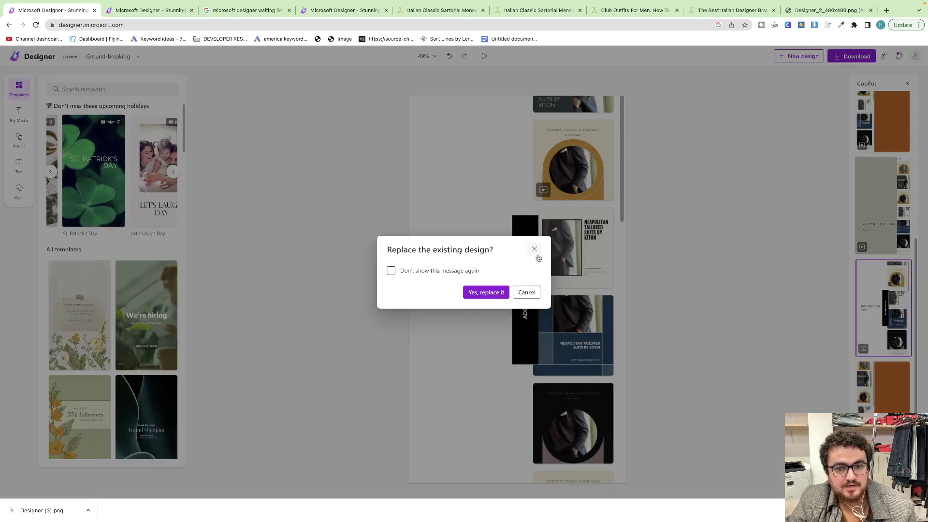
left_click(500, 293)
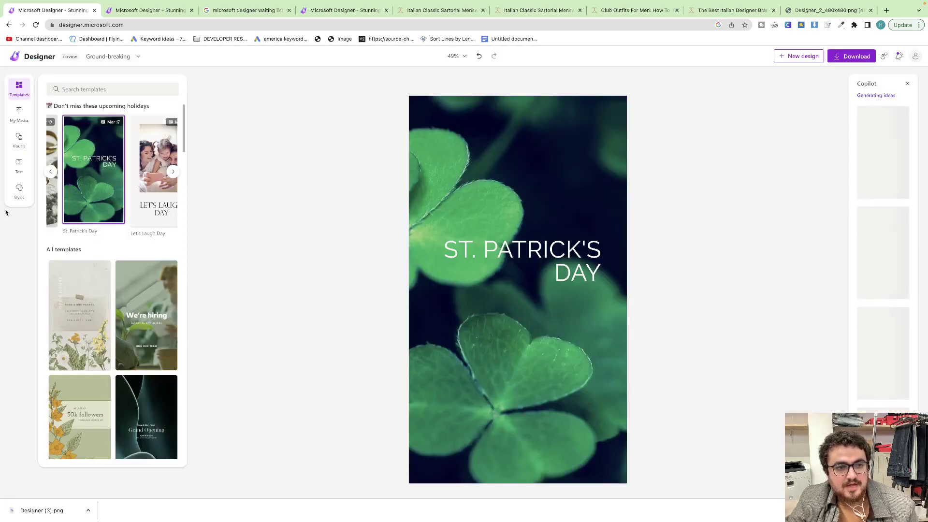
left_click(18, 116)
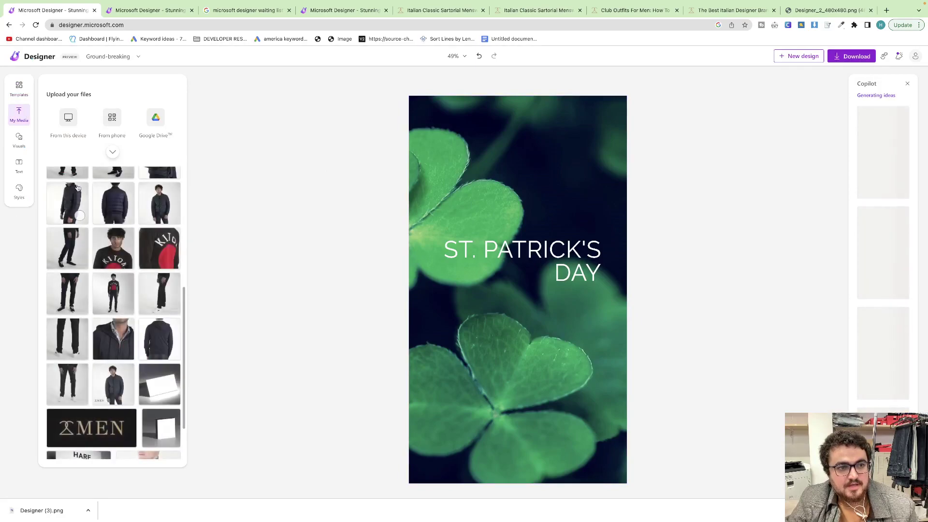
- Add the KITON sweater photo and apply a St. Patrick's Day layout built around it
left_click(116, 250)
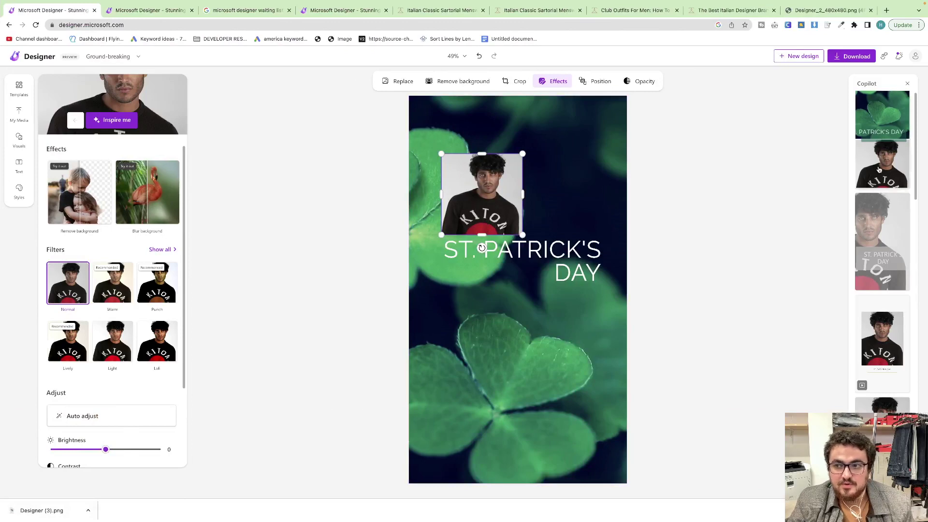
left_click(878, 170)
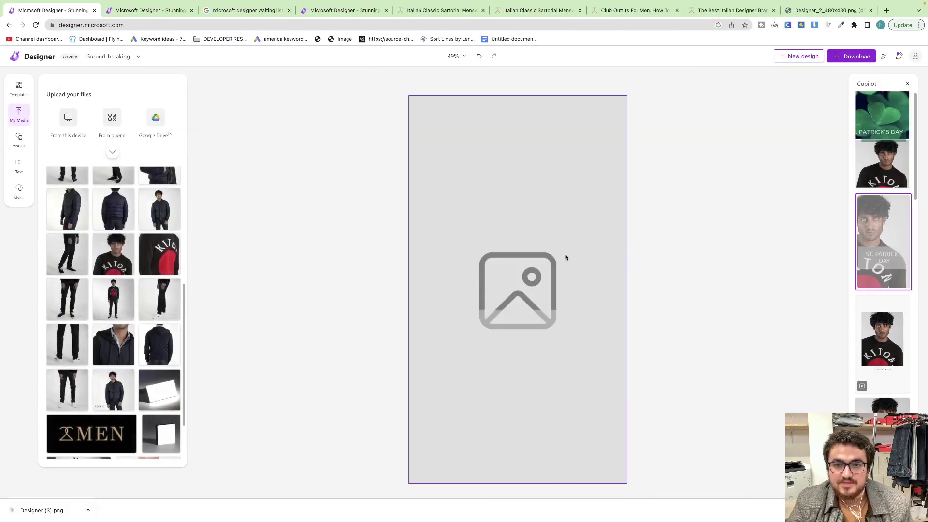